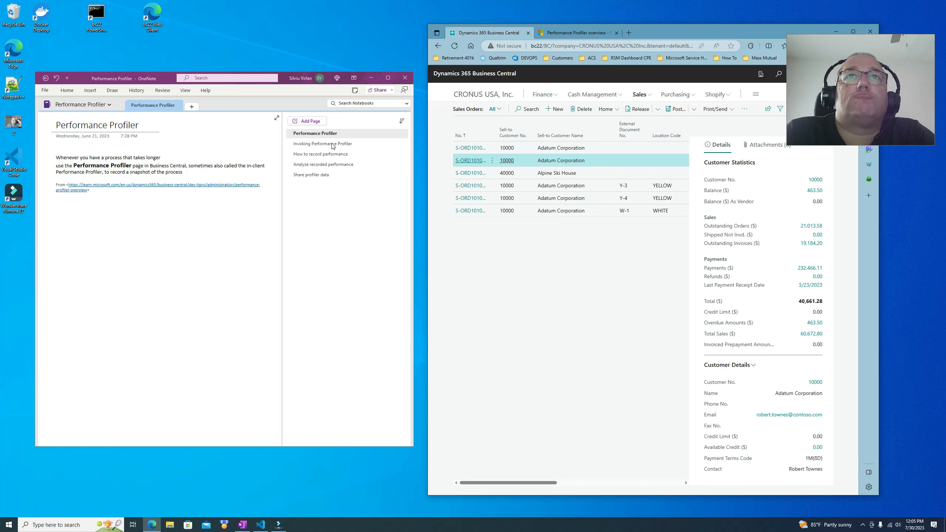
Step: Open the Invoking Performance Profiler note, then close the Business Central Help pane and Help & Support page
{"action": "left_click", "coordinate": [333, 145]}
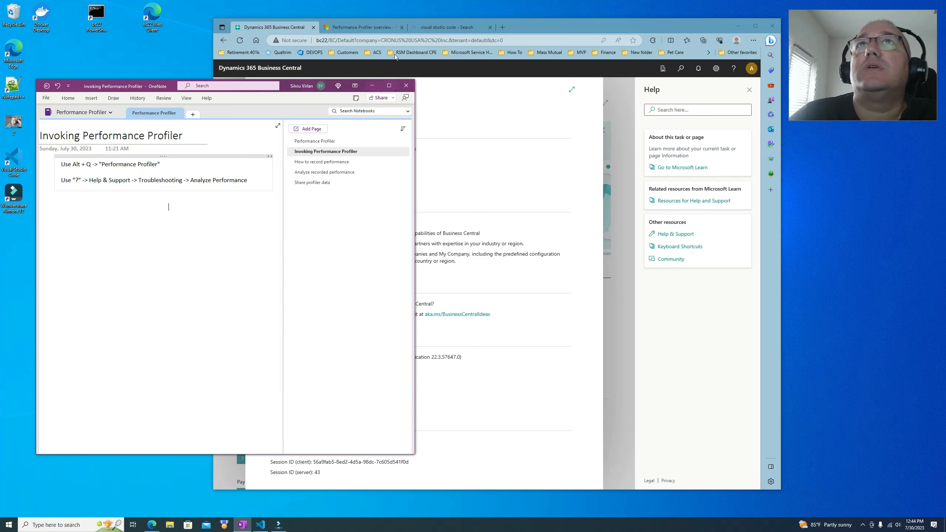
{"action": "left_click", "coordinate": [591, 26]}
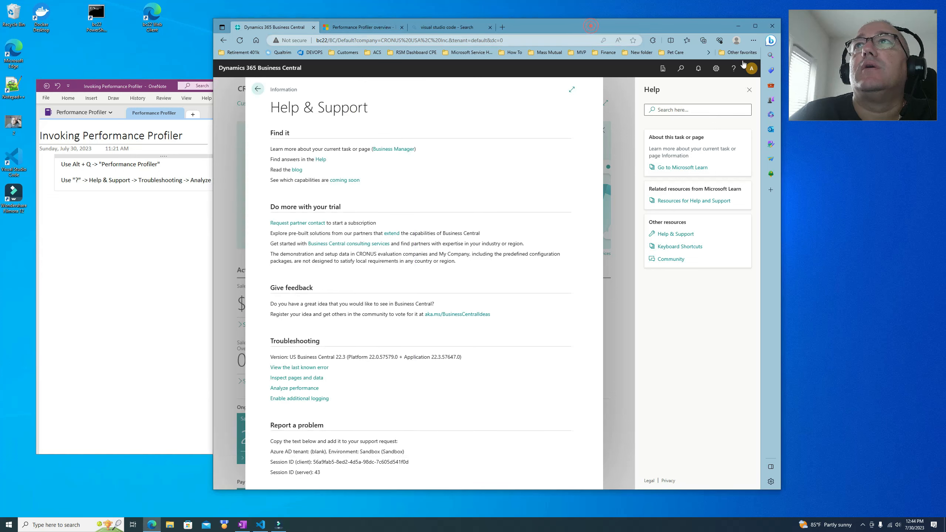
{"action": "left_click", "coordinate": [749, 90]}
{"action": "left_click", "coordinate": [321, 89]}
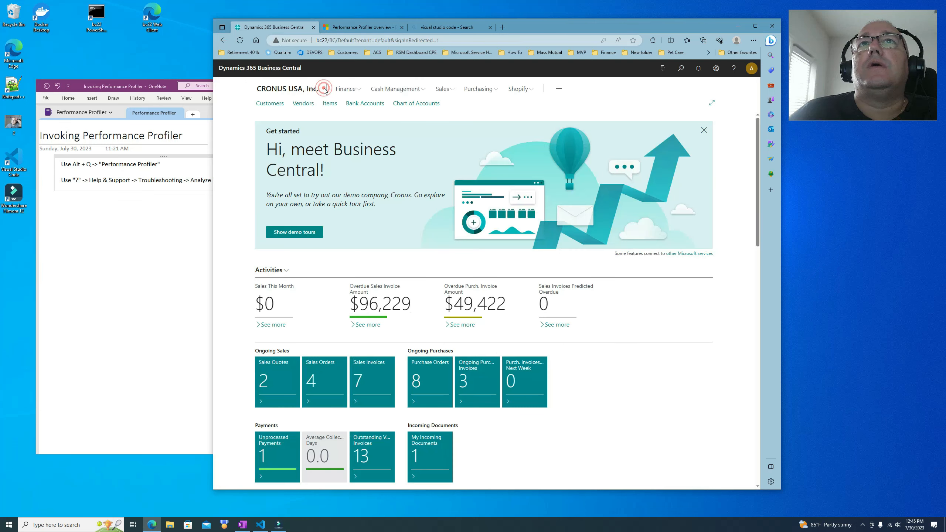
Step: Search for 'perform pro' and open the Performance Profiler page
{"action": "left_click", "coordinate": [681, 69]}
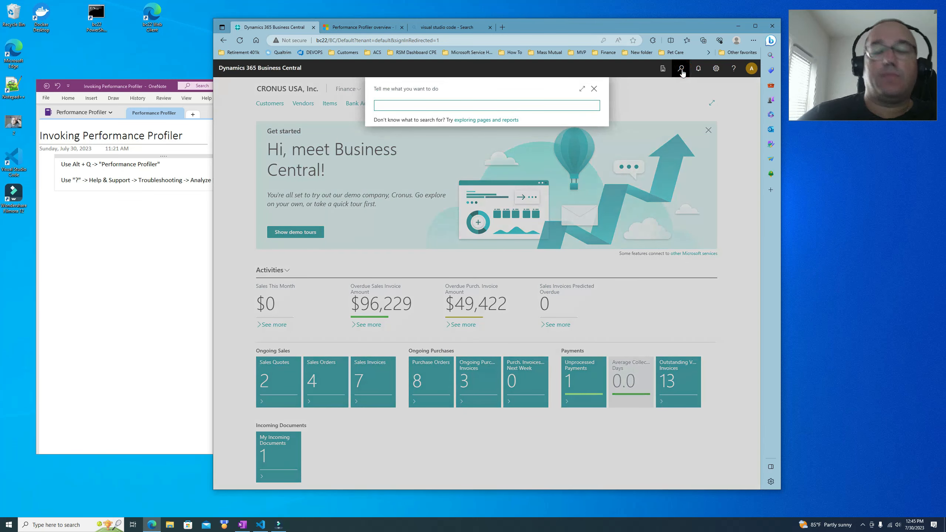
{"action": "type", "text": "perform pro"}
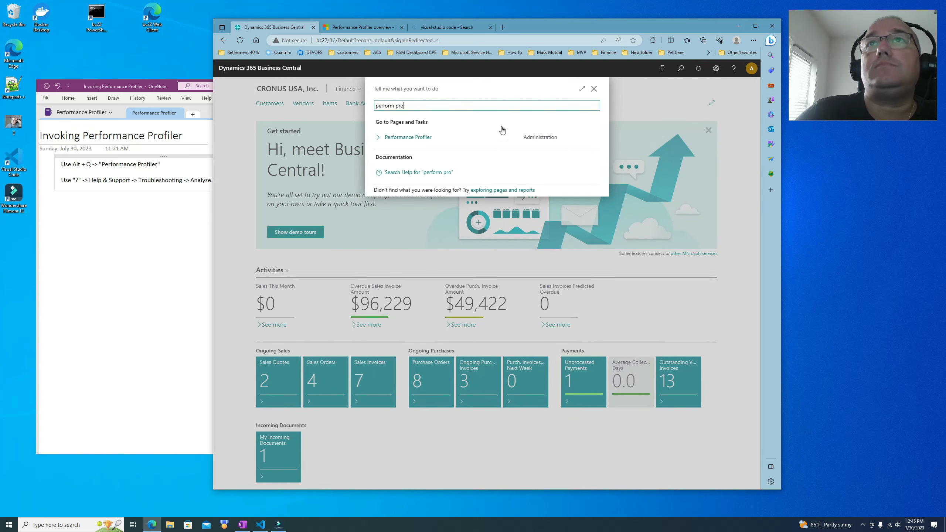
{"action": "left_click", "coordinate": [420, 137]}
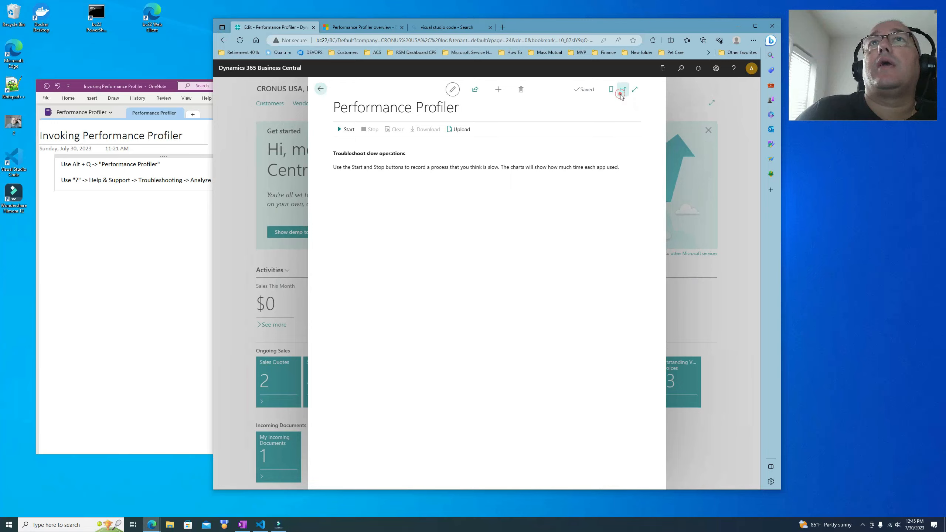
Step: Pop the Performance Profiler out into its own window, move it, and close that window again
{"action": "left_click", "coordinate": [624, 90]}
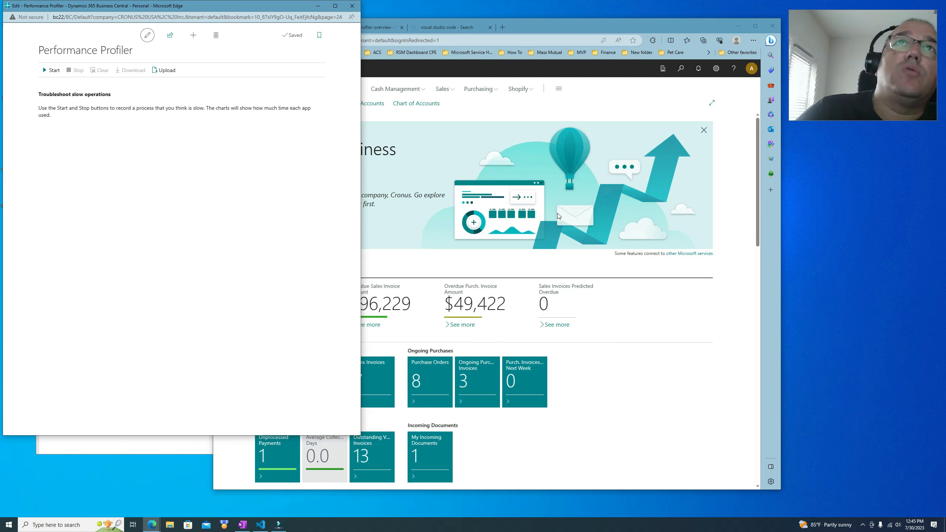
{"action": "left_click_drag", "start_coordinate": [525, 32], "coordinate": [617, 19]}
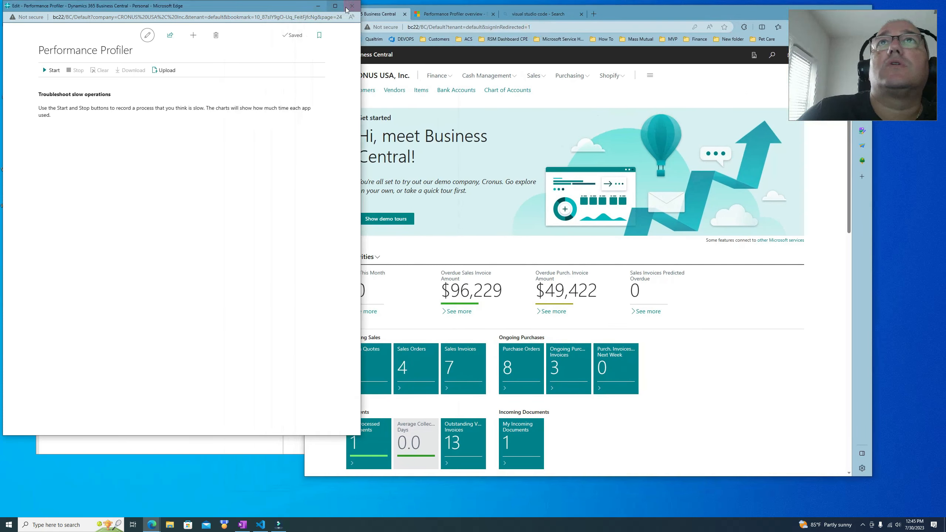
{"action": "left_click", "coordinate": [352, 6]}
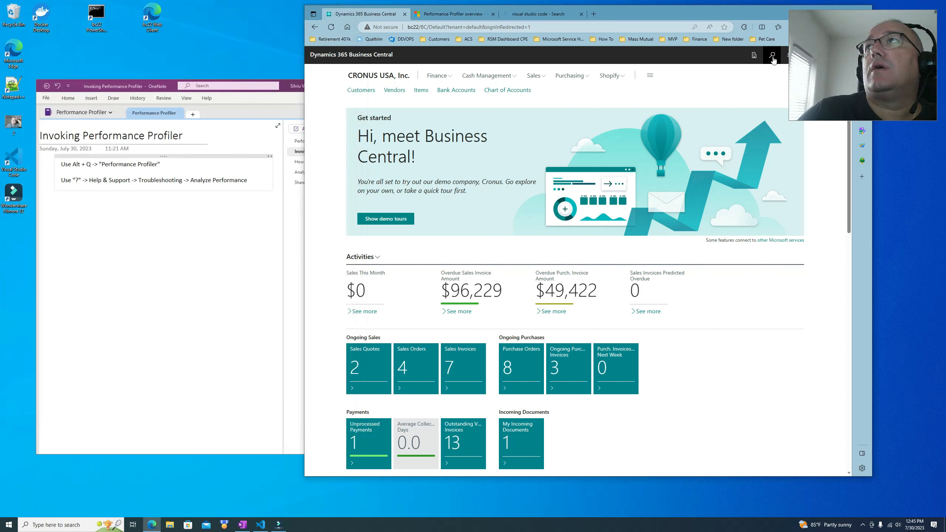
Step: Open the Performance Profiler through Help & Support's Analyze performance link, then close its window
{"action": "left_click_drag", "start_coordinate": [749, 12], "coordinate": [630, 16]}
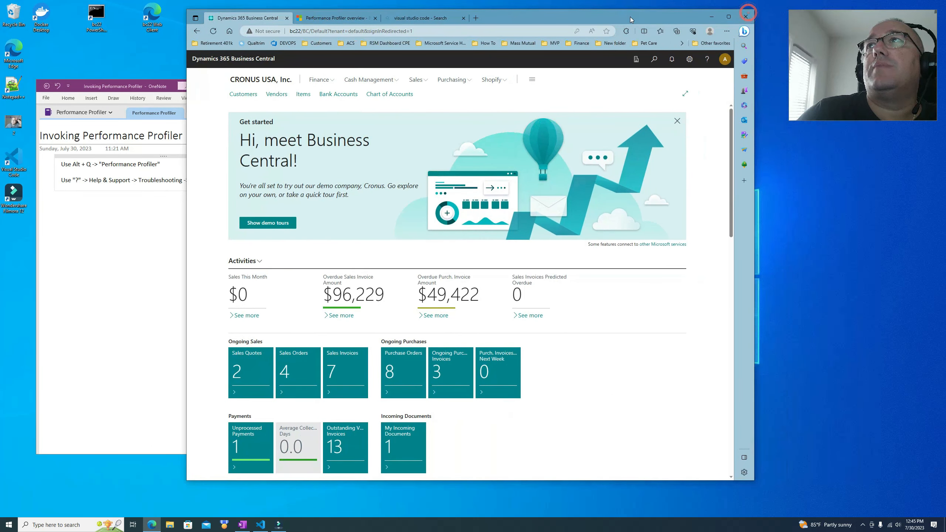
{"action": "left_click", "coordinate": [706, 59]}
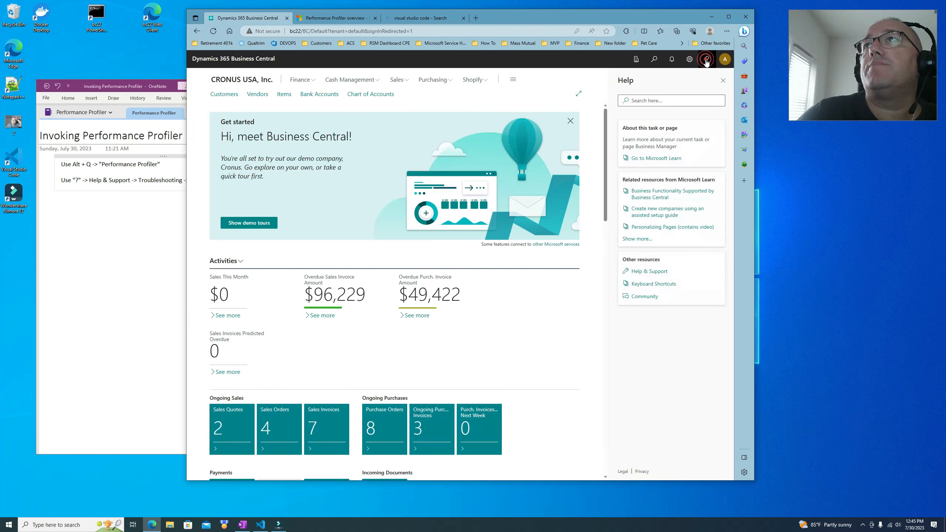
{"action": "left_click", "coordinate": [653, 271]}
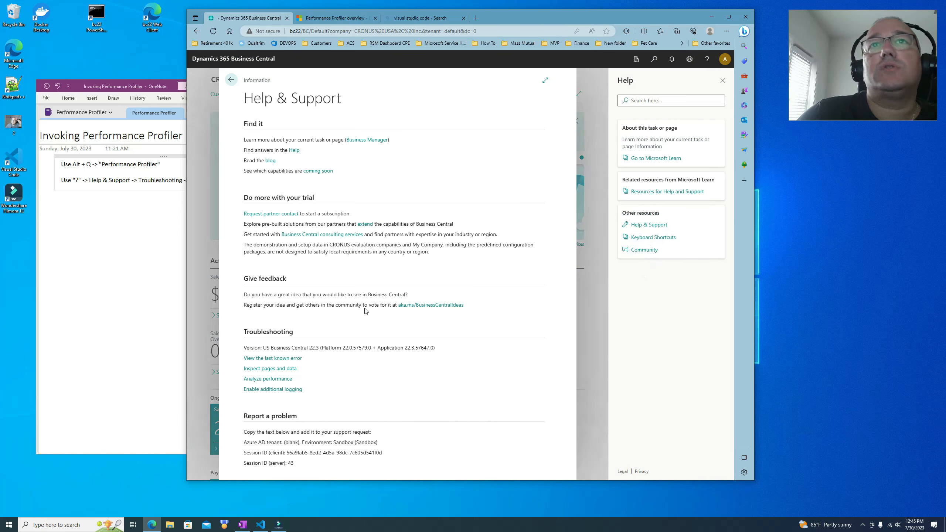
{"action": "left_click", "coordinate": [283, 380]}
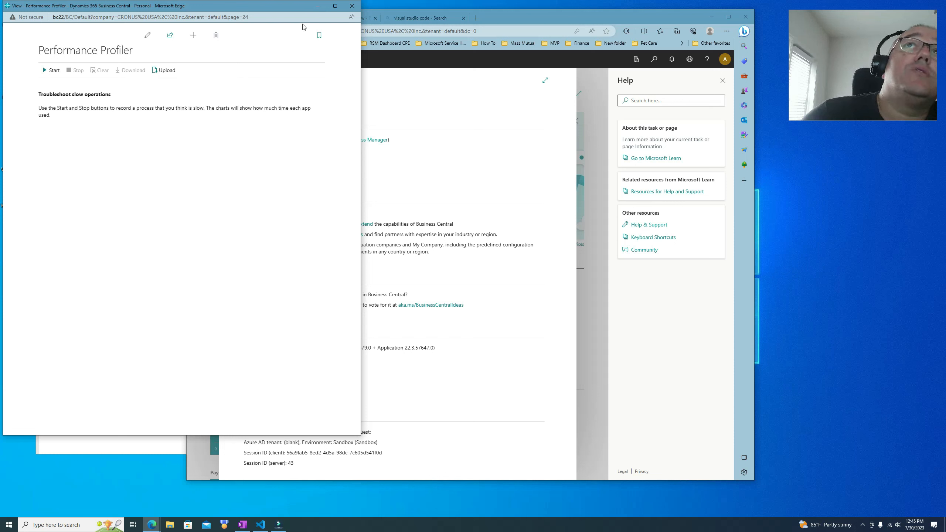
{"action": "left_click", "coordinate": [357, 7]}
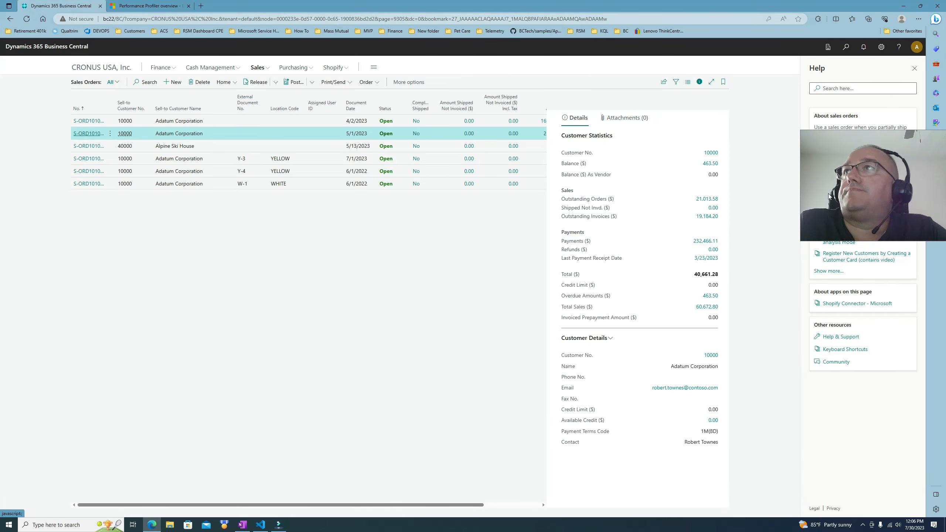
Step: Search for 'perf', open the Performance Profiler page, and display its action key tips
{"action": "left_click", "coordinate": [847, 48]}
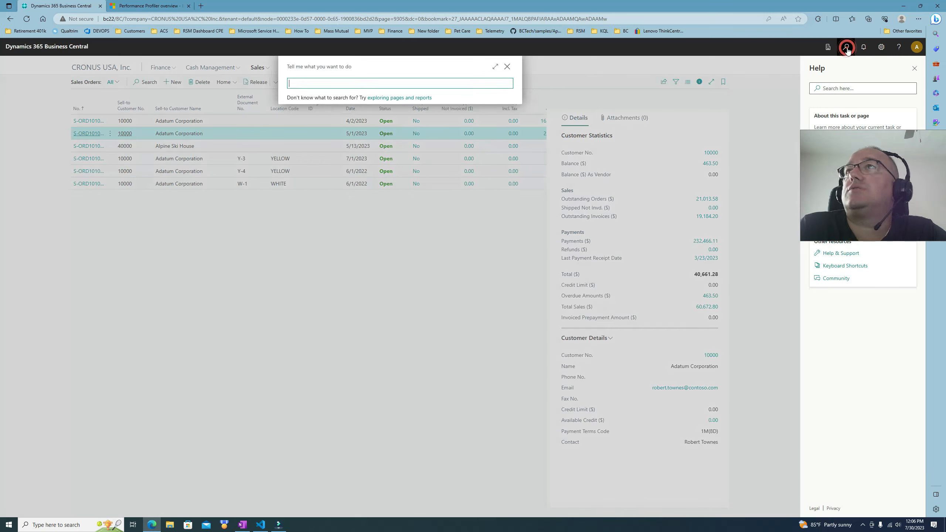
{"action": "type", "text": "perf"}
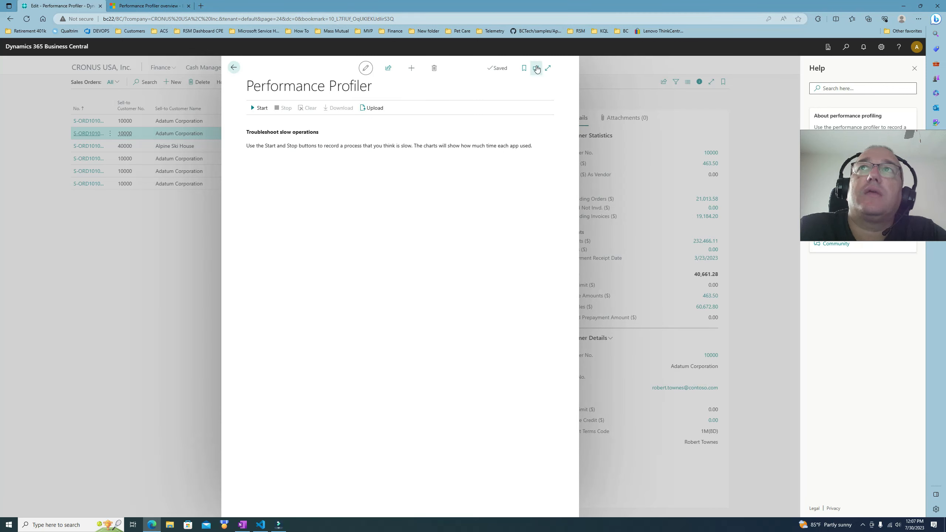
{"action": "key", "text": "alt"}
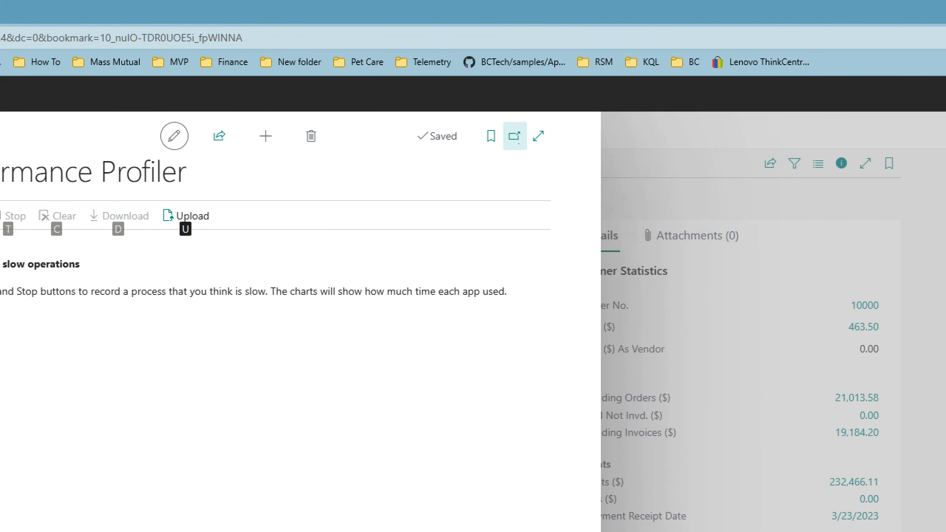
{"action": "mouse_move", "coordinate": [504, 157]}
{"action": "left_mouse_down"}
{"action": "mouse_move", "coordinate": [532, 118]}
{"action": "mouse_move", "coordinate": [508, 135]}
{"action": "mouse_move", "coordinate": [502, 159]}
{"action": "left_mouse_up"}
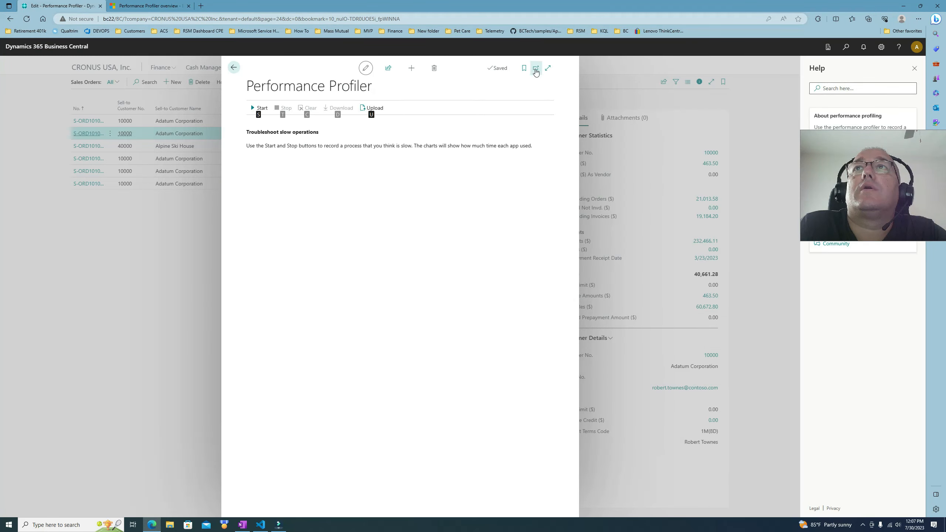
Step: Open the Performance Profiler in a separate window and arrange the Business Central window beside it
{"action": "left_click", "coordinate": [536, 69]}
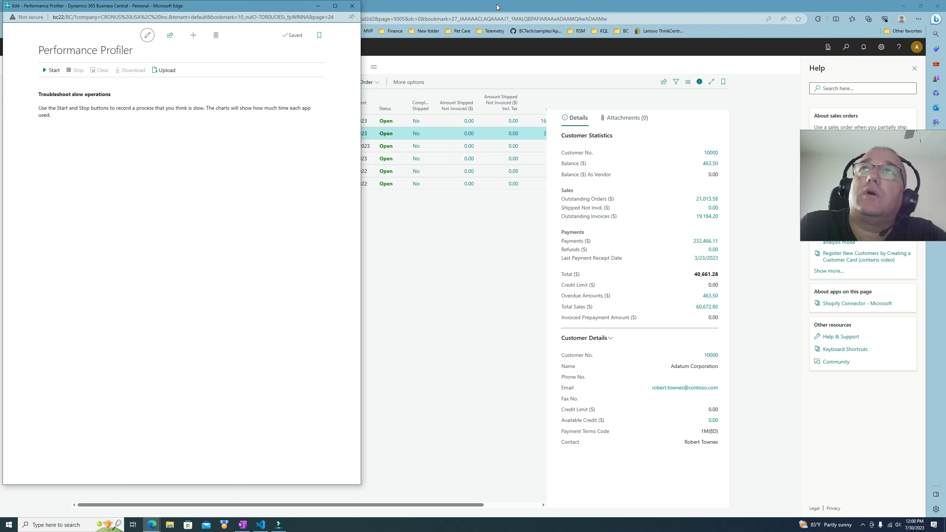
{"action": "left_click_drag", "start_coordinate": [499, 8], "coordinate": [589, 12]}
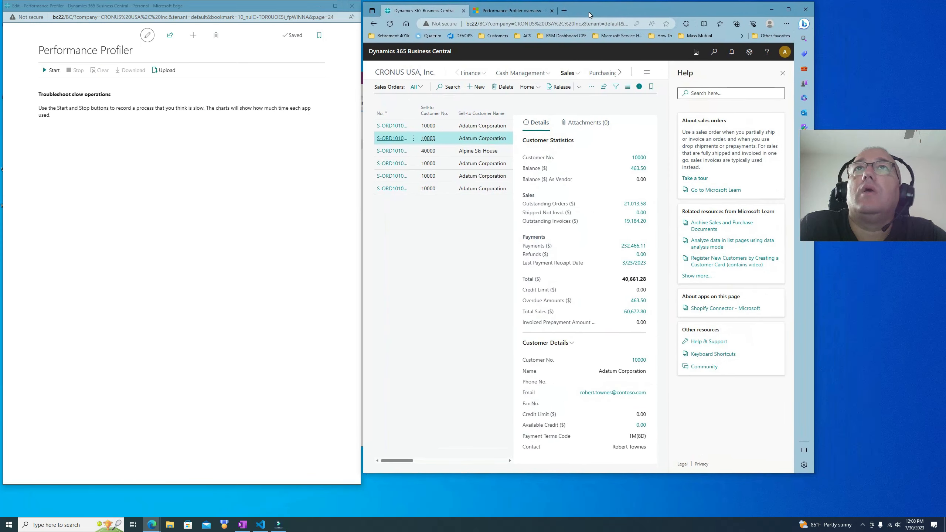
{"action": "left_click_drag", "start_coordinate": [814, 36], "coordinate": [931, 36]}
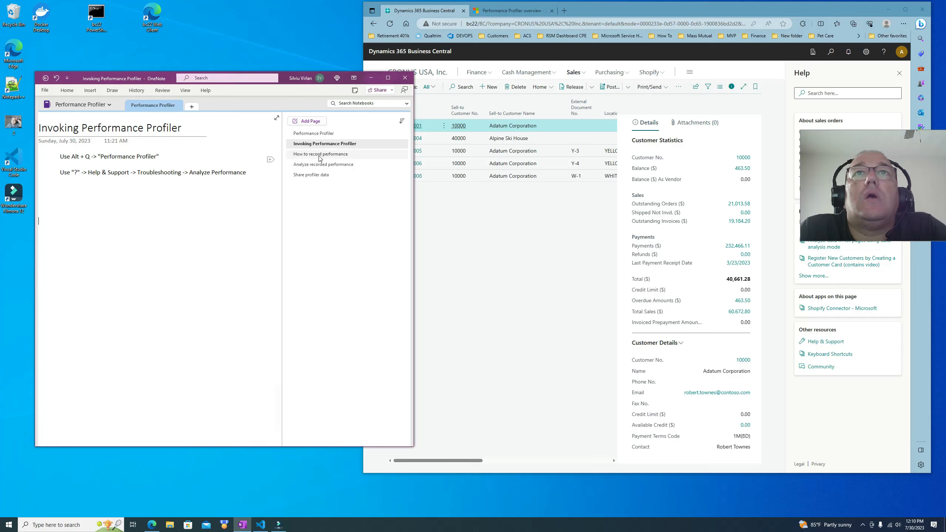
Step: Open the How to record performance note and annotate it with an underline under Start and numbers 1 and 2
{"action": "left_click", "coordinate": [320, 154]}
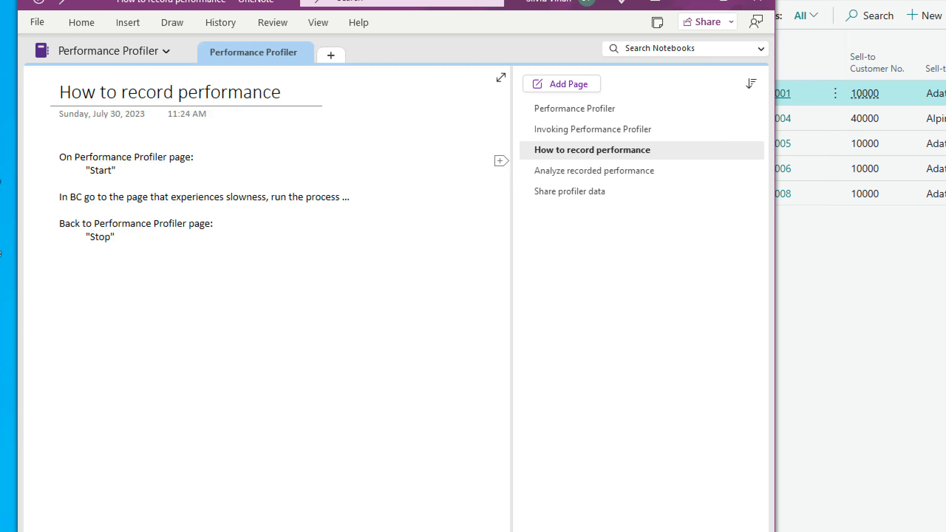
{"action": "left_click_drag", "start_coordinate": [75, 177], "coordinate": [122, 176]}
{"action": "left_click_drag", "start_coordinate": [27, 173], "coordinate": [43, 211]}
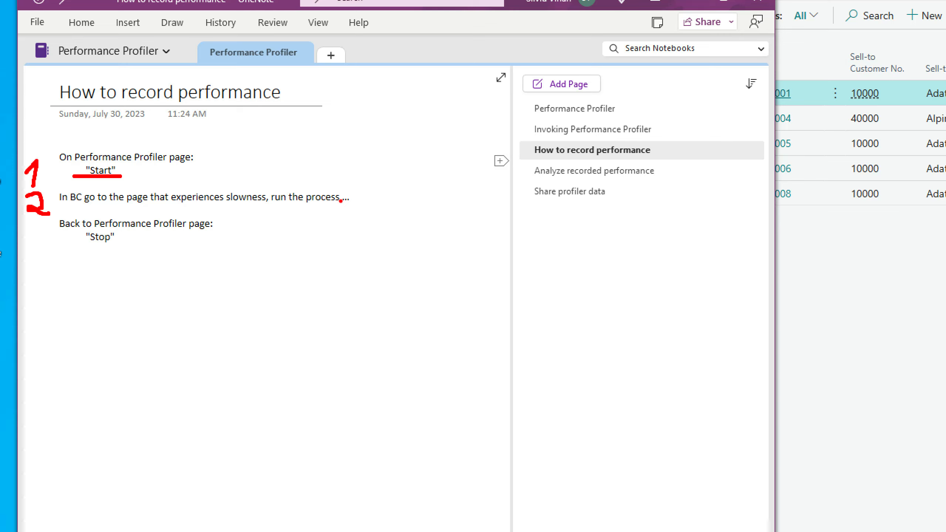
{"action": "mouse_move", "coordinate": [37, 226]}
{"action": "left_mouse_down"}
{"action": "mouse_move", "coordinate": [58, 247]}
{"action": "mouse_move", "coordinate": [46, 256]}
{"action": "left_mouse_up"}
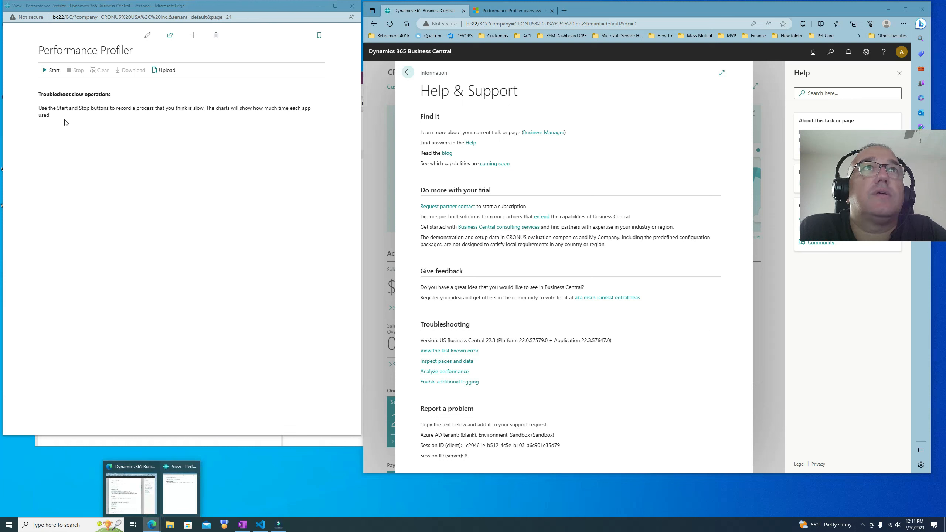
Step: Start the performance profiler recording and close the Help & Support page
{"action": "left_click", "coordinate": [53, 72]}
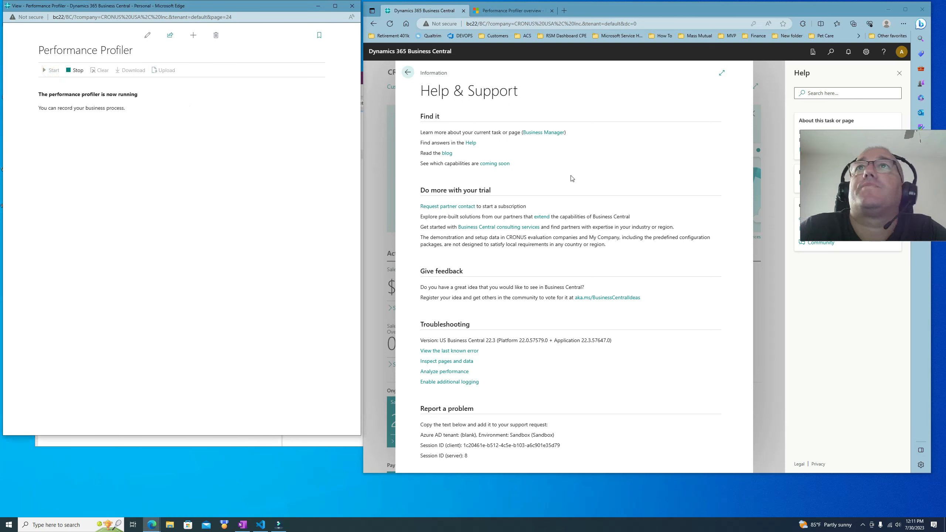
{"action": "left_click", "coordinate": [712, 157]}
{"action": "key", "text": "Escape"}
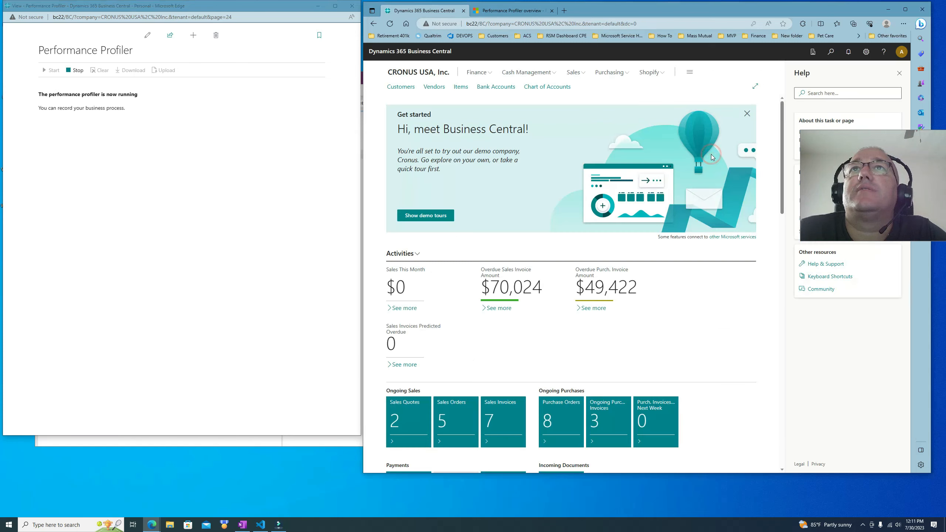
Step: Open the Sales Orders list from the Sales menu
{"action": "left_click", "coordinate": [573, 73]}
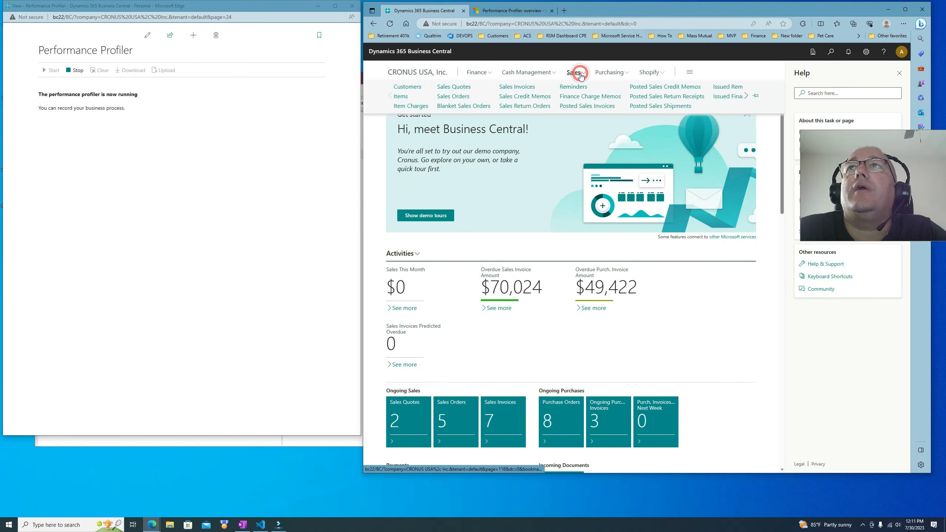
{"action": "left_click", "coordinate": [453, 97]}
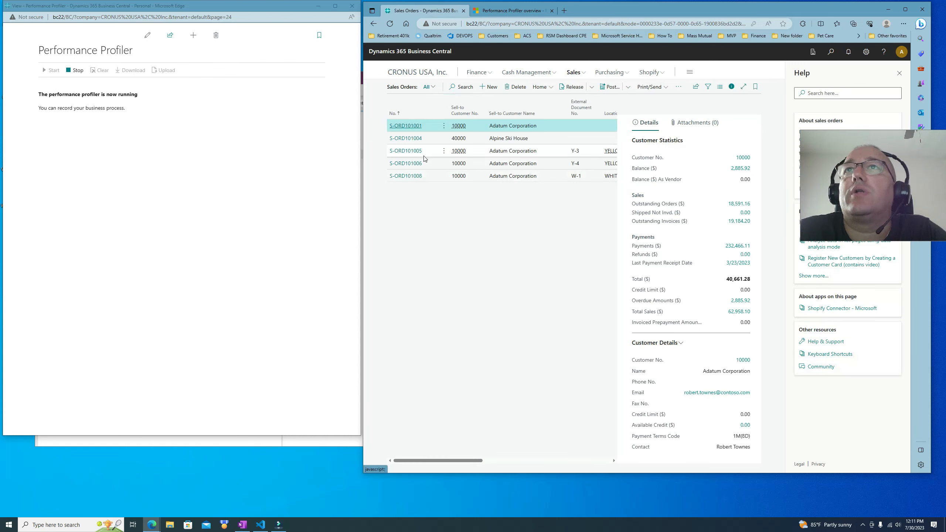
Step: Search for 'gene led ent' and open the General Ledger Entries list
{"action": "left_click", "coordinate": [831, 56]}
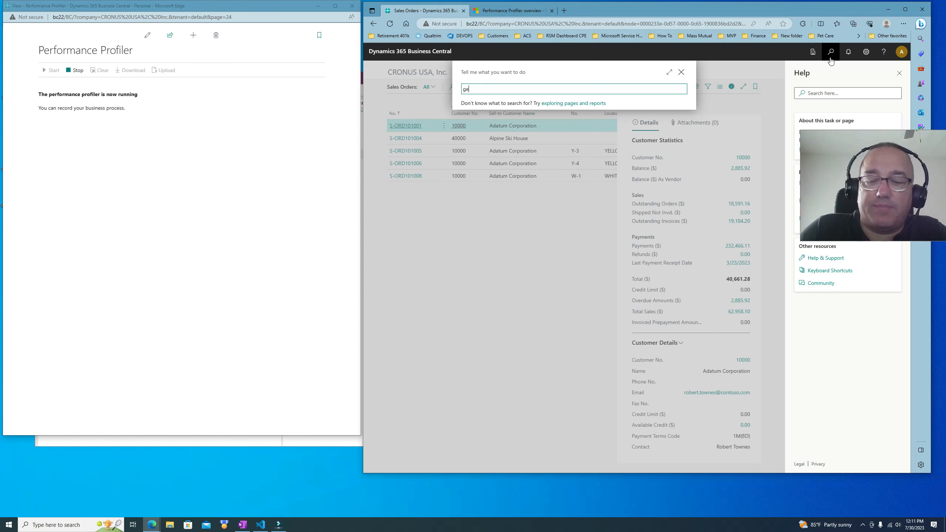
{"action": "type", "text": "gene led"}
{"action": "type", "text": "ent"}
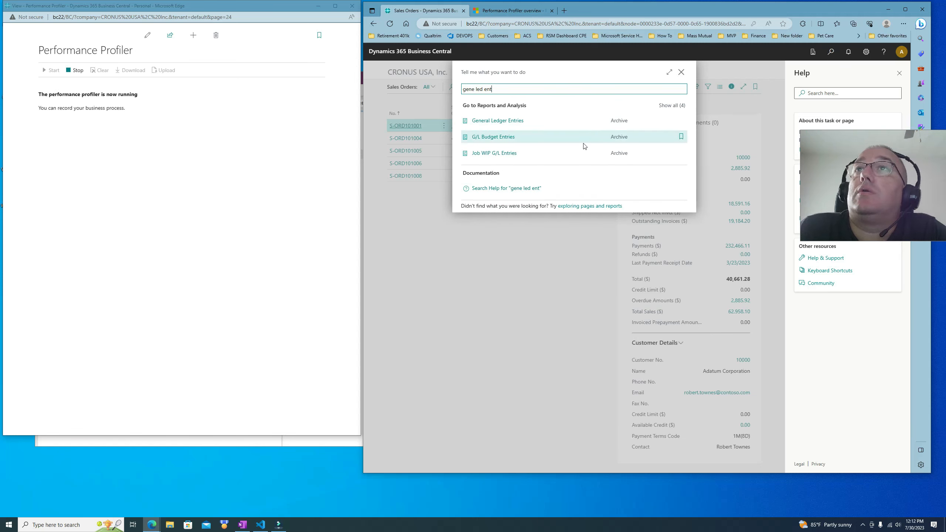
{"action": "left_click", "coordinate": [501, 120]}
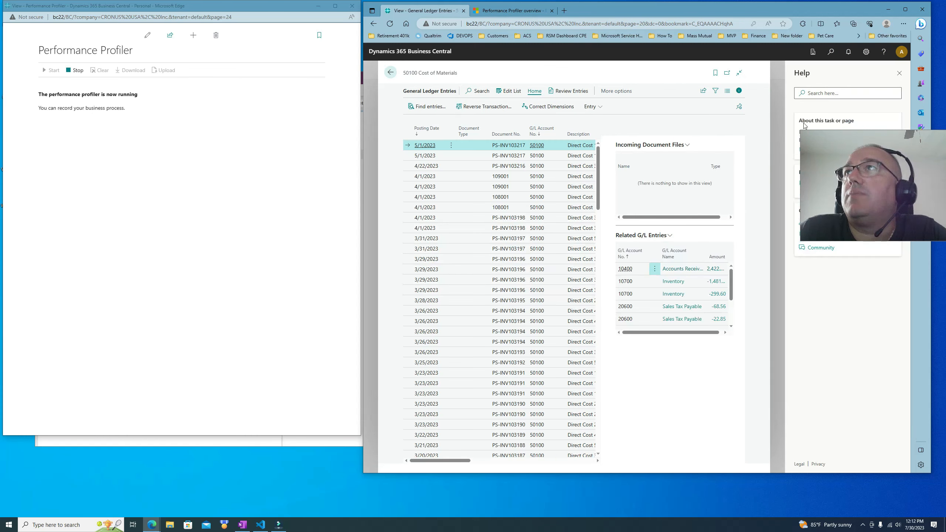
Step: Close the Help pane and search the general ledger entries for 067
{"action": "left_click", "coordinate": [899, 73]}
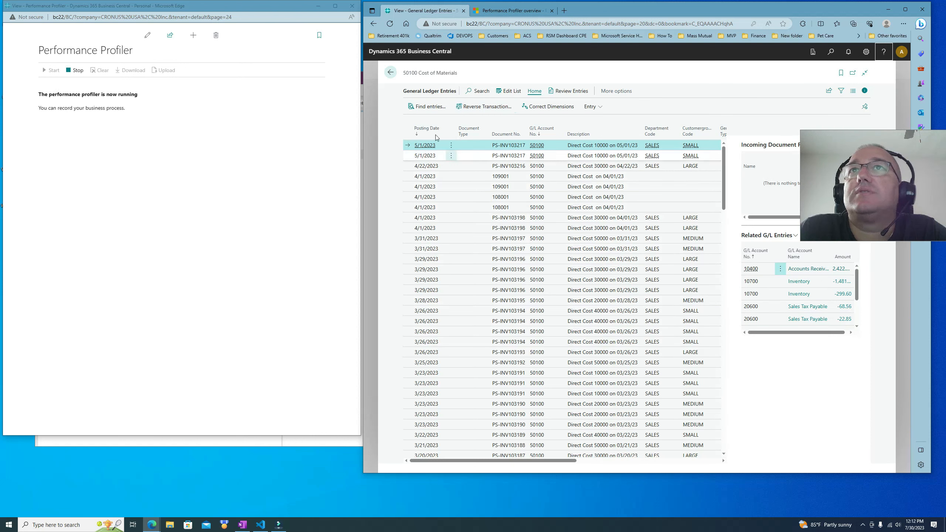
{"action": "left_click", "coordinate": [478, 93]}
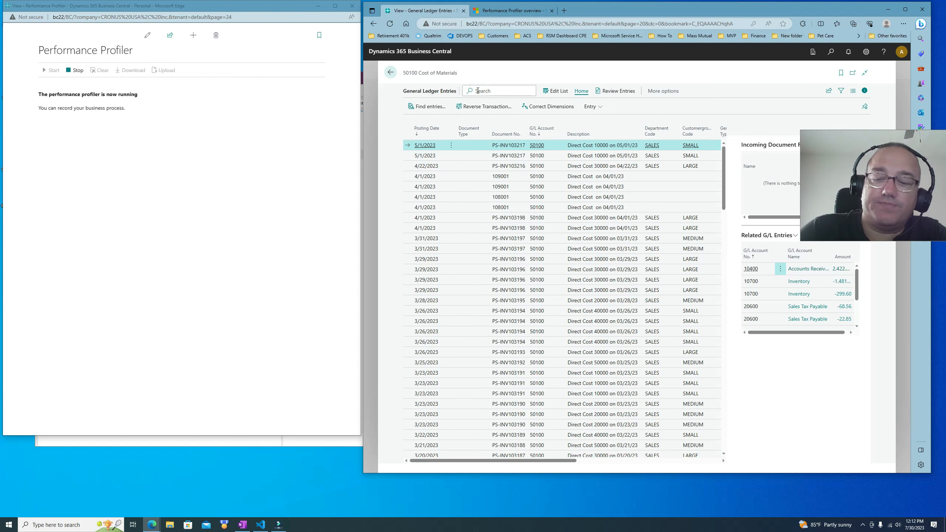
{"action": "type", "text": "3195"}
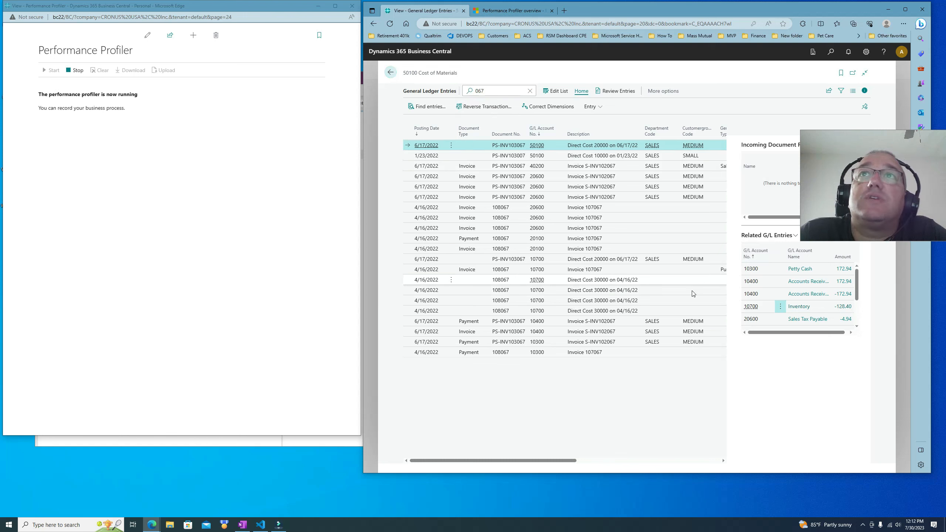
{"action": "left_click", "coordinate": [495, 93]}
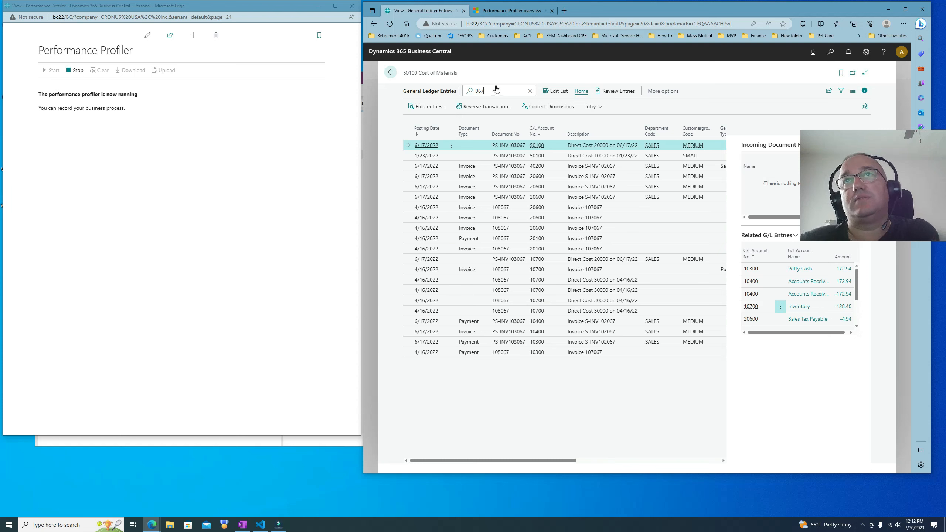
Step: Filter the general ledger entries on Document No. containing 067
{"action": "left_click", "coordinate": [840, 91]}
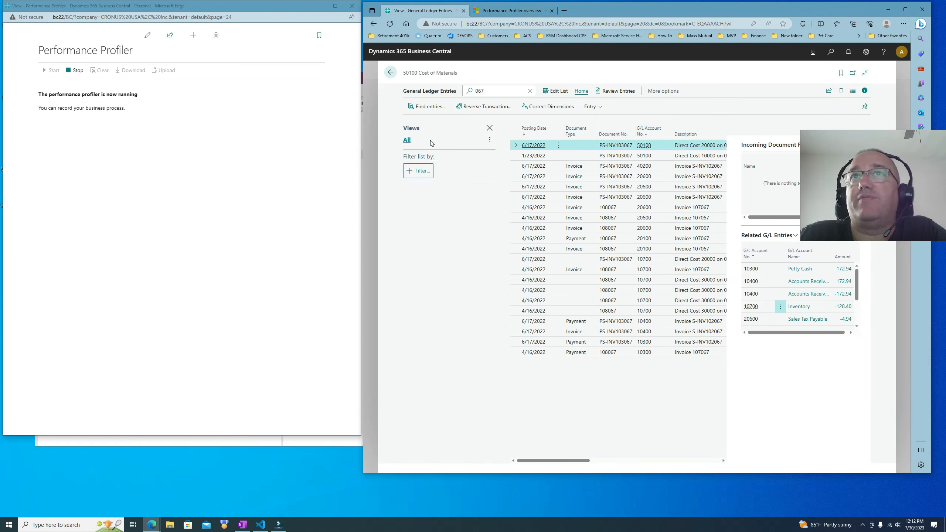
{"action": "left_click", "coordinate": [421, 171]}
{"action": "left_click", "coordinate": [429, 234]}
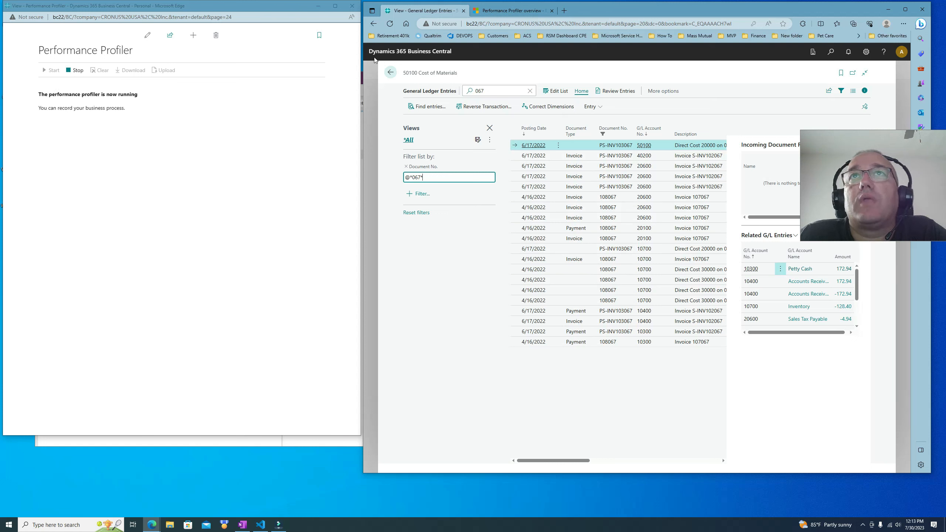
Step: Return to the Sales Orders list and open sales order S-ORD101001
{"action": "left_click", "coordinate": [390, 73]}
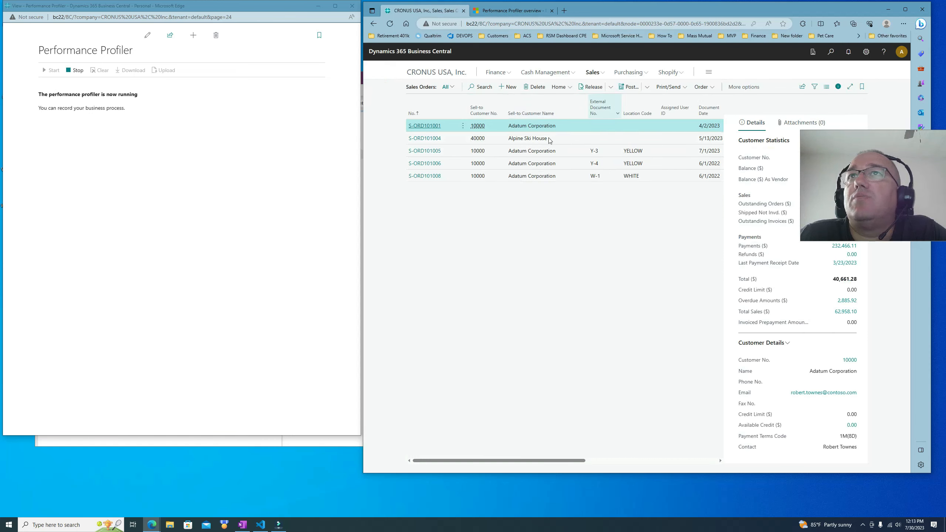
{"action": "left_click", "coordinate": [604, 73]}
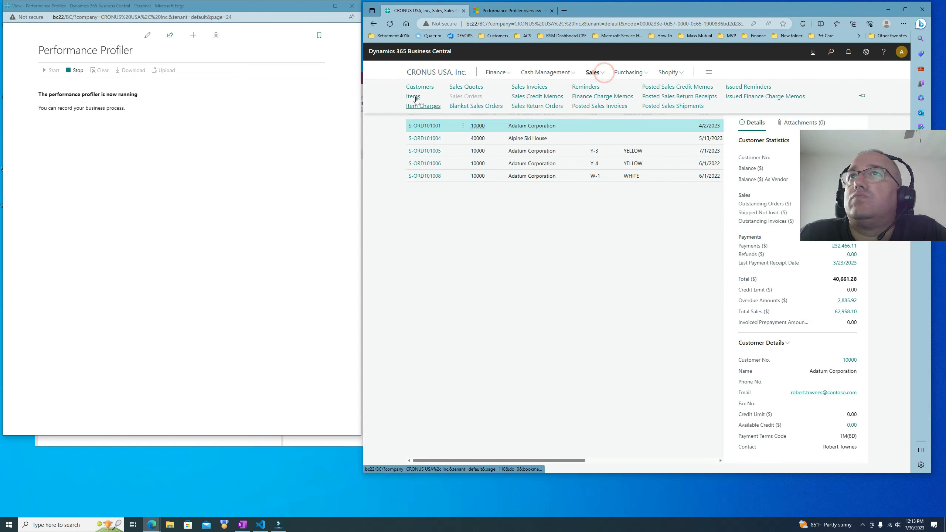
{"action": "left_click", "coordinate": [457, 243]}
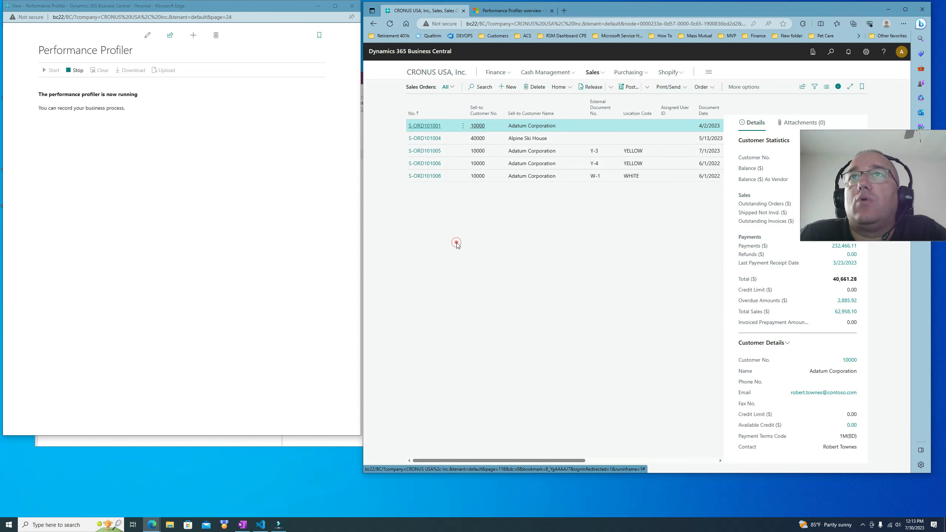
{"action": "left_click", "coordinate": [430, 126]}
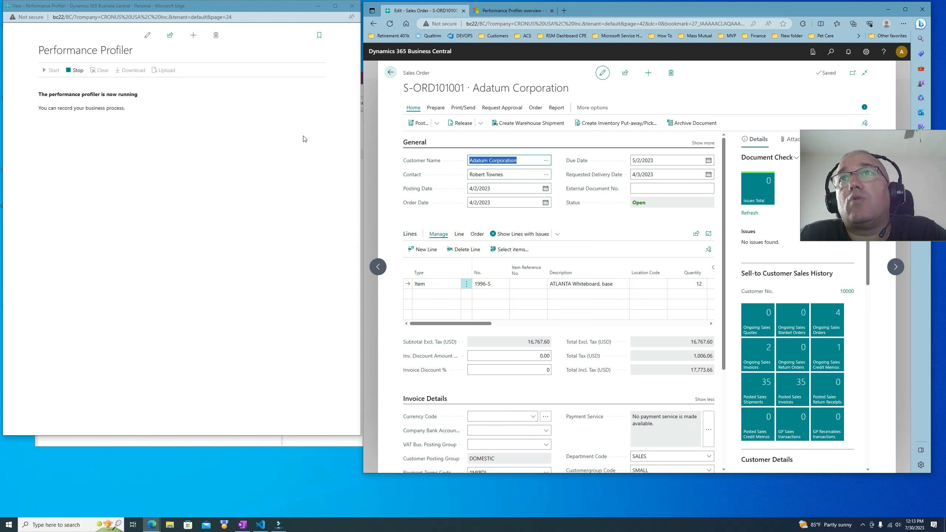
Step: Post the sales order and open the resulting posted sales invoice
{"action": "left_click", "coordinate": [436, 124]}
{"action": "left_click_drag", "start_coordinate": [475, 323], "coordinate": [405, 314]}
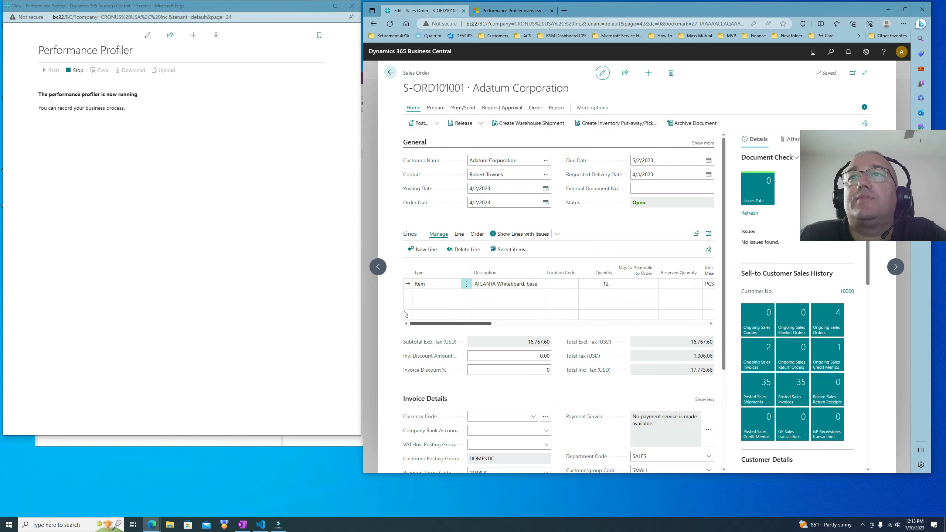
{"action": "left_click", "coordinate": [435, 122]}
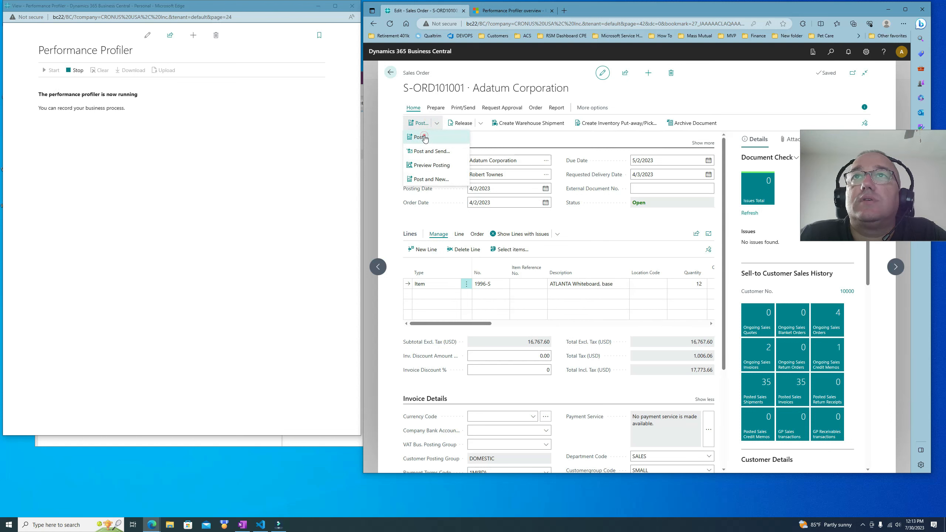
{"action": "left_click", "coordinate": [424, 137]}
{"action": "left_click", "coordinate": [671, 291]}
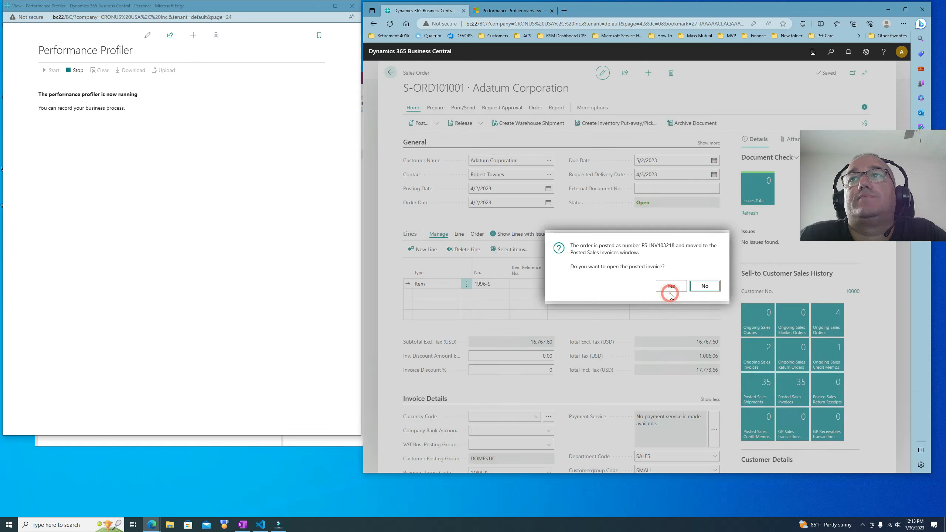
{"action": "left_click", "coordinate": [671, 287]}
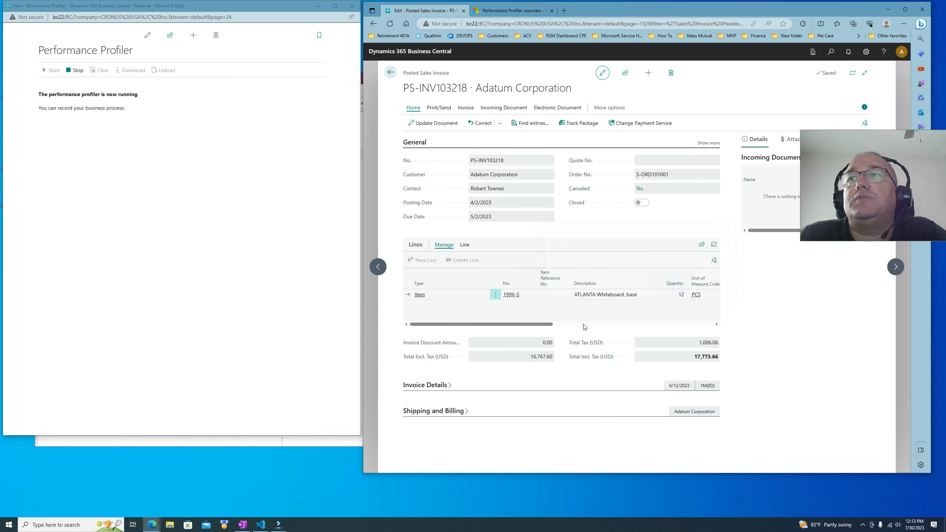
{"action": "left_click_drag", "start_coordinate": [545, 328], "coordinate": [493, 329]}
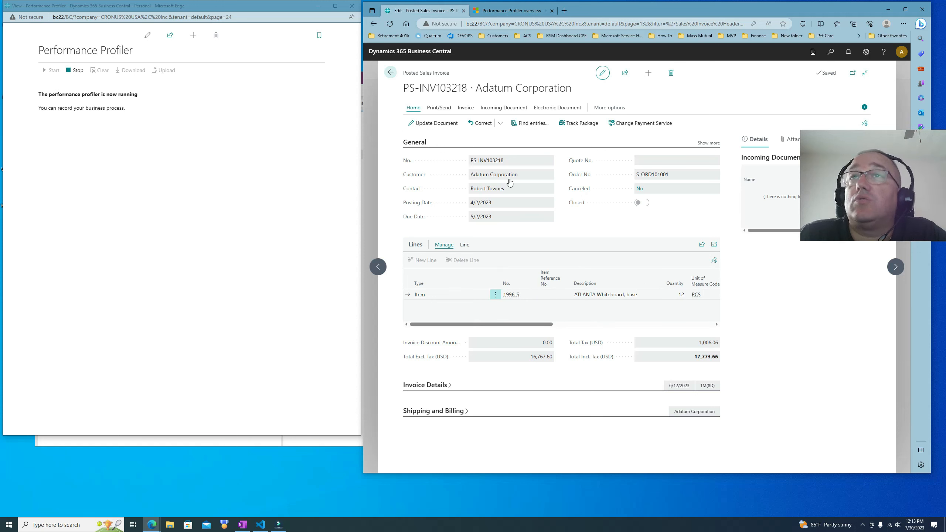
Step: Create a corrective credit memo from the posted invoice and close it
{"action": "left_click", "coordinate": [502, 124]}
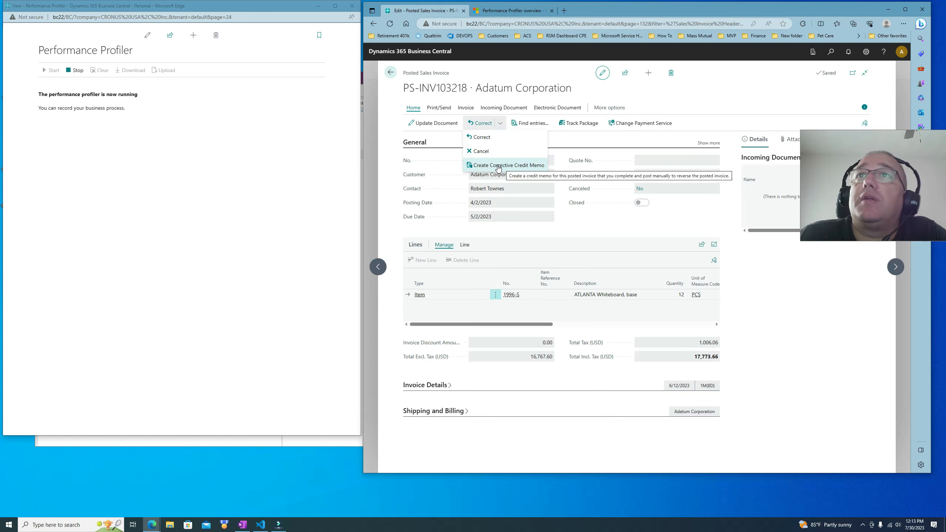
{"action": "left_click", "coordinate": [510, 167]}
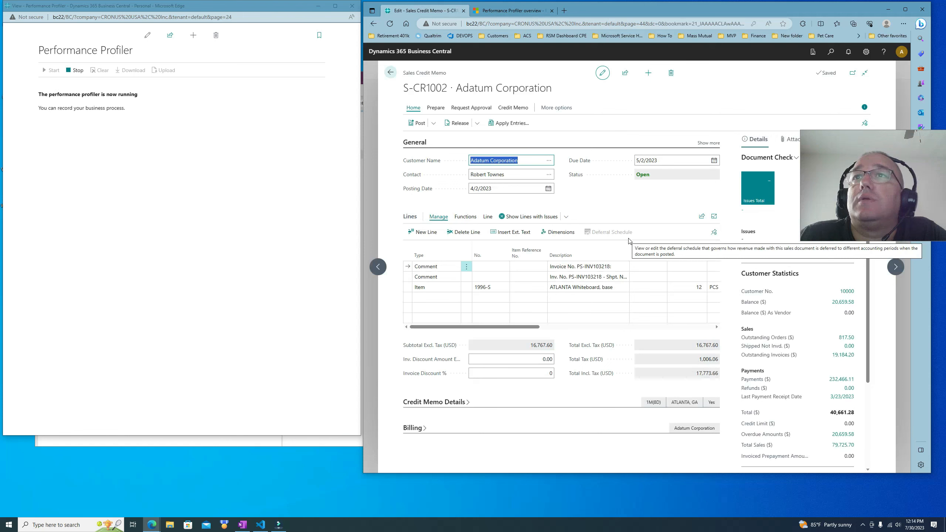
{"action": "left_click", "coordinate": [391, 73]}
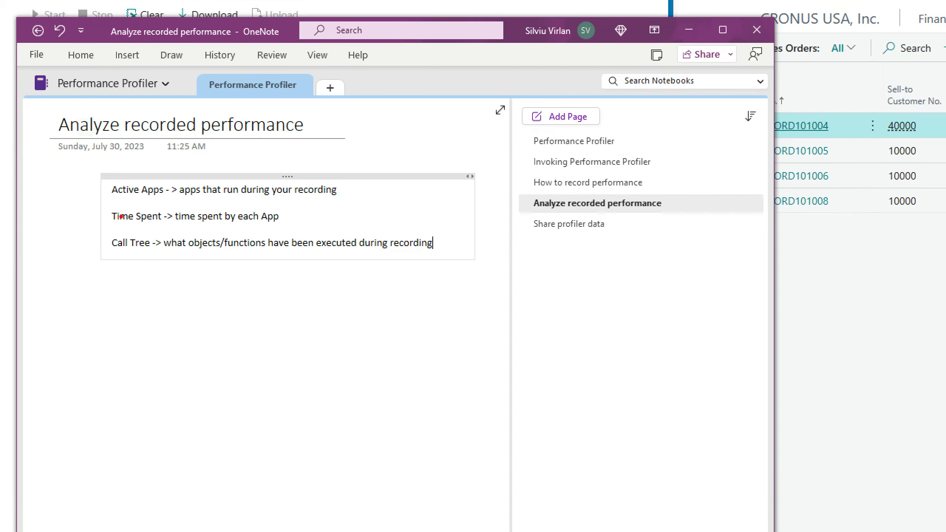
{"action": "left_click_drag", "start_coordinate": [108, 200], "coordinate": [169, 199]}
{"action": "left_click_drag", "start_coordinate": [112, 226], "coordinate": [176, 223]}
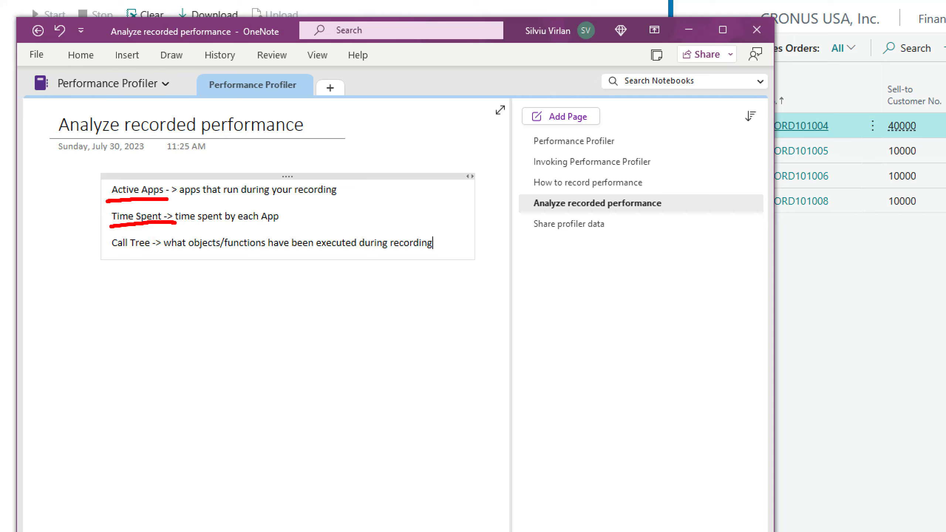
{"action": "left_click_drag", "start_coordinate": [114, 253], "coordinate": [153, 252]}
{"action": "key", "text": "Escape"}
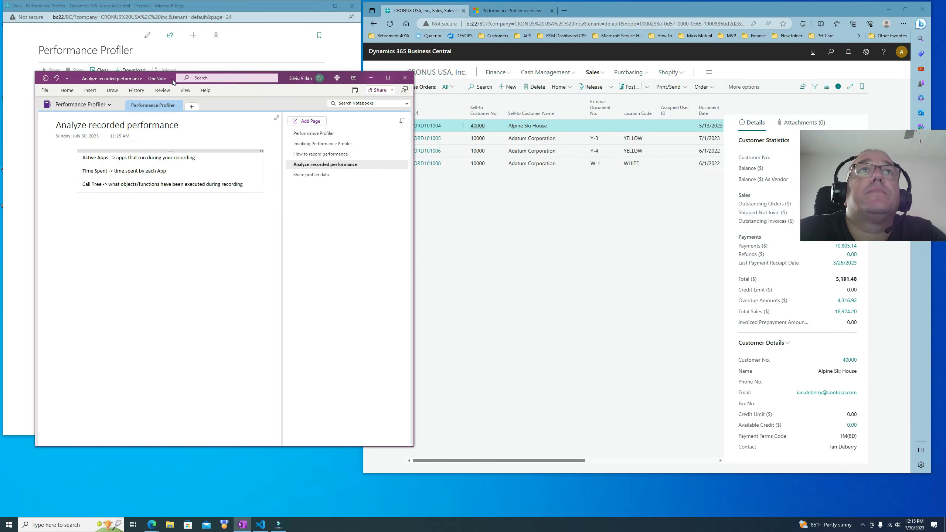
Step: Minimize the notes window and stop the performance profiler recording
{"action": "left_click", "coordinate": [371, 77]}
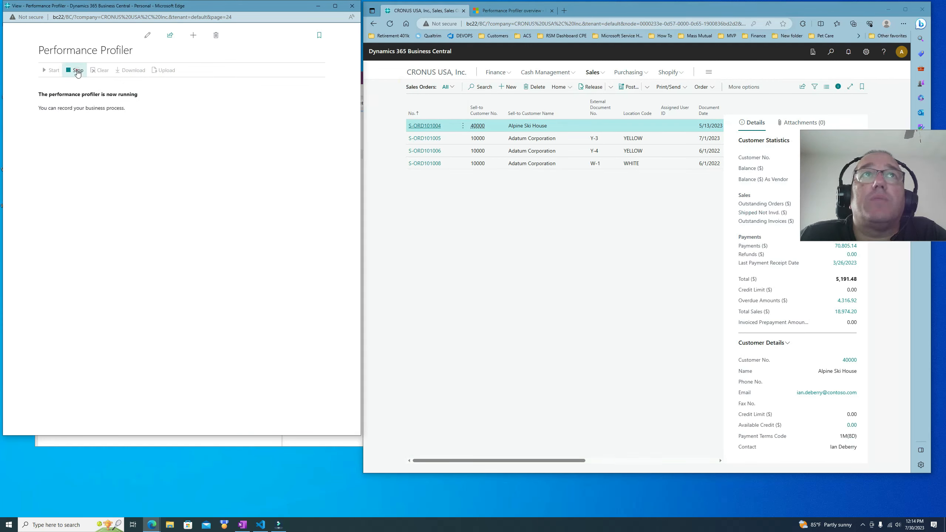
{"action": "left_click", "coordinate": [78, 71]}
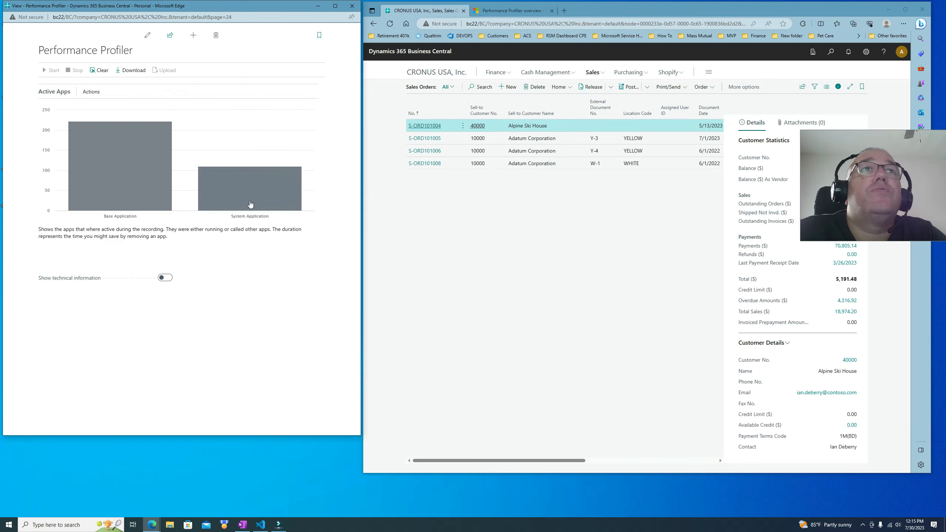
Step: Inspect the Base Application bar's duration in the Active Apps chart
{"action": "mouse_move", "coordinate": [91, 154]}
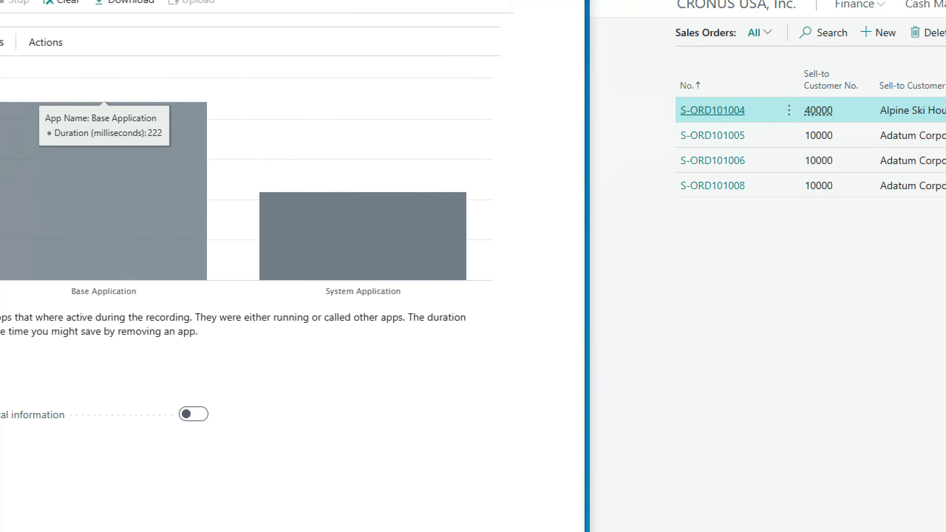
{"action": "left_click", "coordinate": [79, 121]}
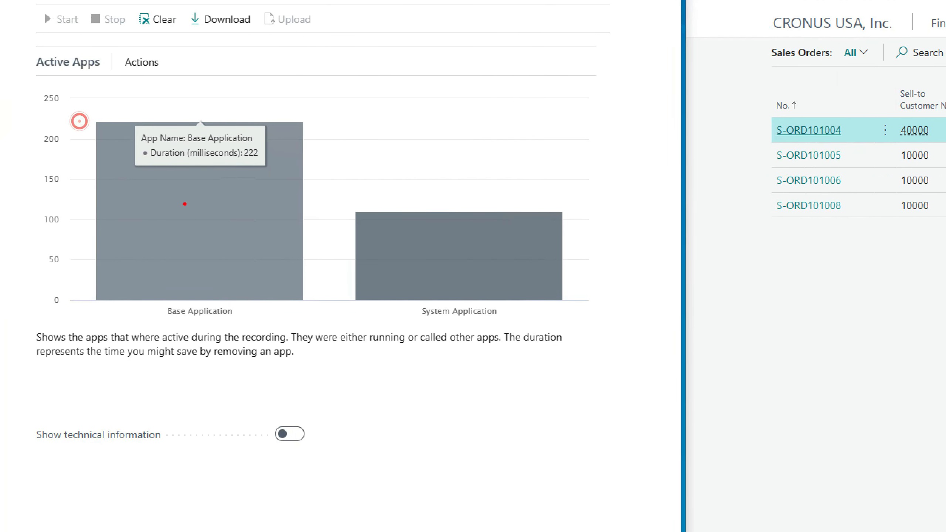
{"action": "left_click_drag", "start_coordinate": [142, 162], "coordinate": [272, 159]}
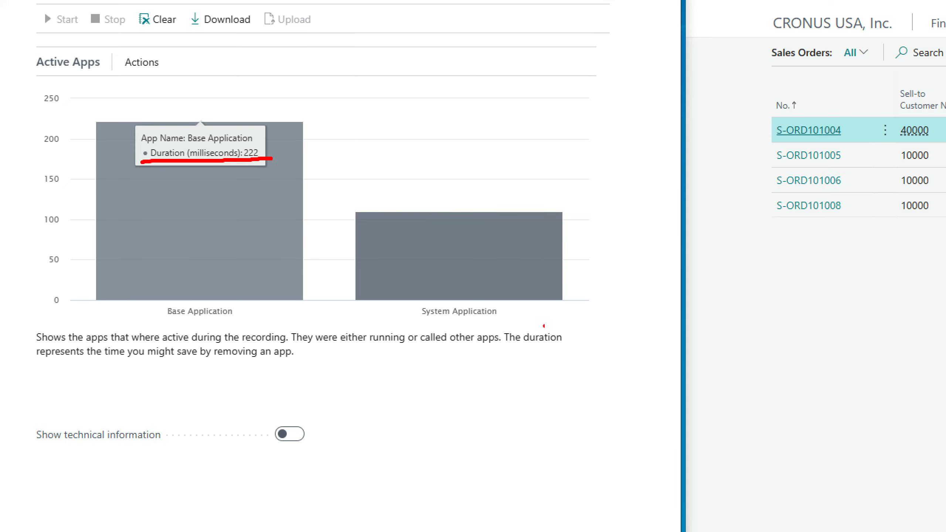
{"action": "key", "text": "Escape"}
{"action": "mouse_move", "coordinate": [224, 182]}
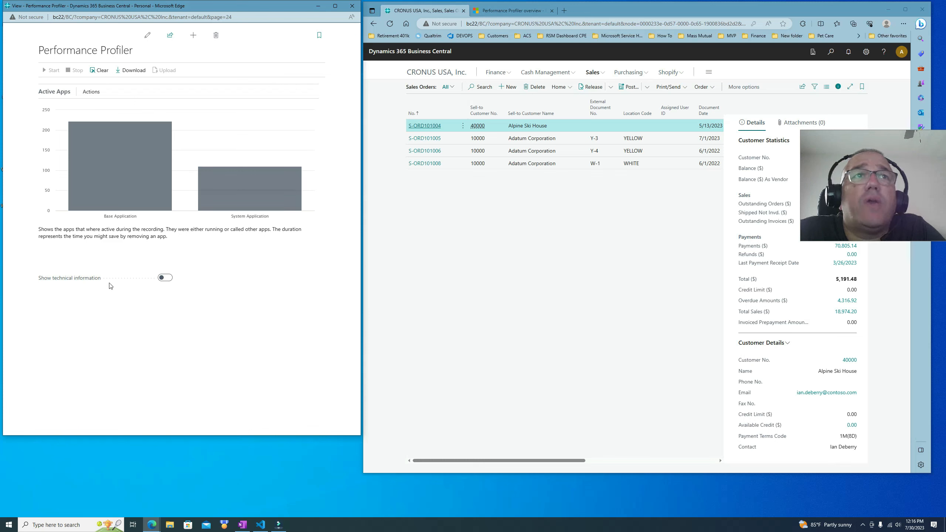
Step: Turn on Show technical information in the Performance Profiler
{"action": "left_click", "coordinate": [166, 279]}
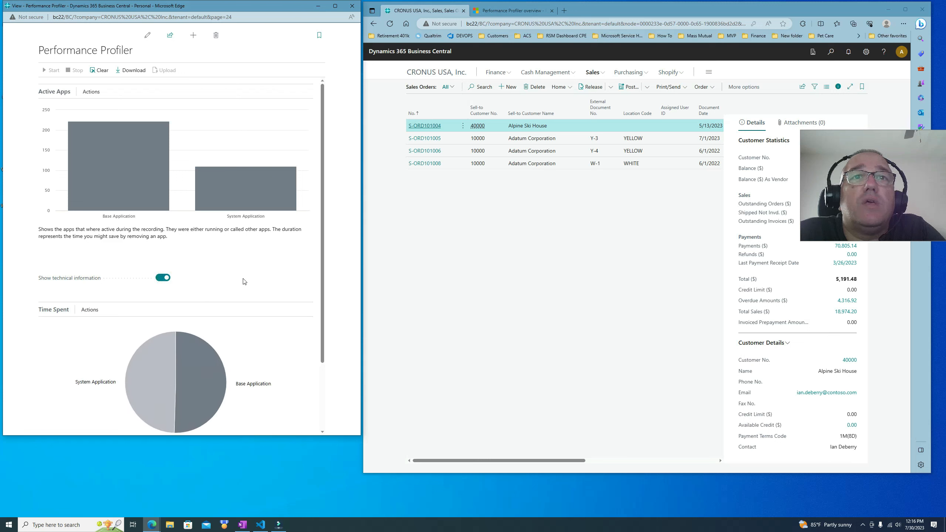
{"action": "scroll", "coordinate": [254, 280], "scroll_direction": "down", "scroll_amount": 2}
{"action": "scroll", "coordinate": [254, 279], "scroll_direction": "down", "scroll_amount": 1}
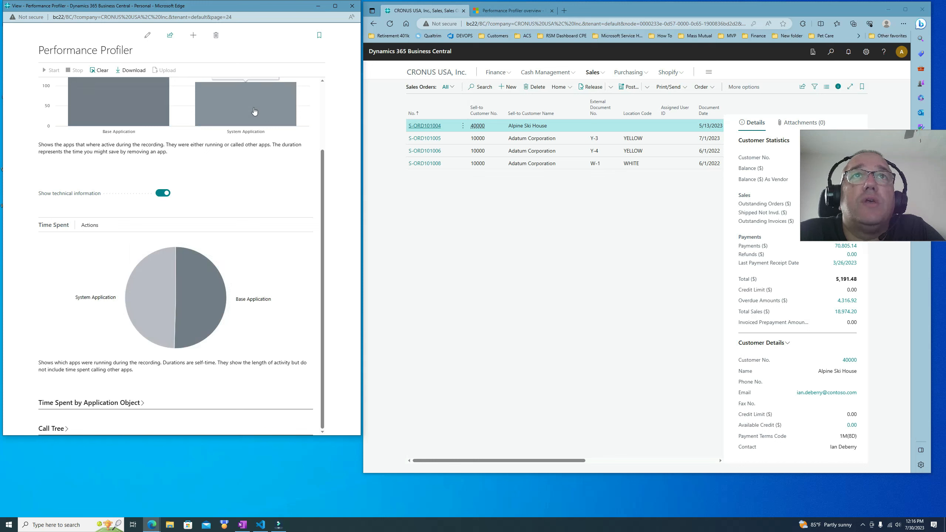
{"action": "mouse_move", "coordinate": [170, 295]}
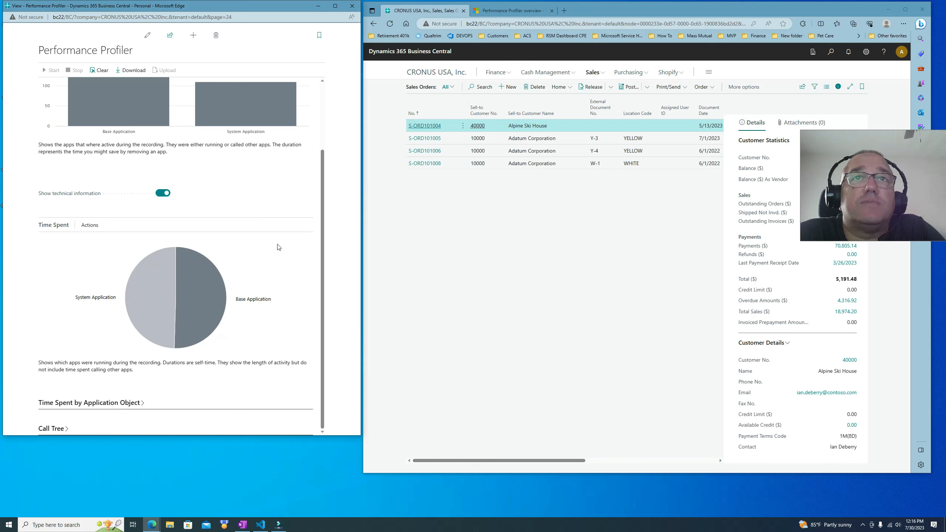
Step: Expand the Time Spent by Application Object and Call Tree sections of the profiler results
{"action": "left_click", "coordinate": [141, 405]}
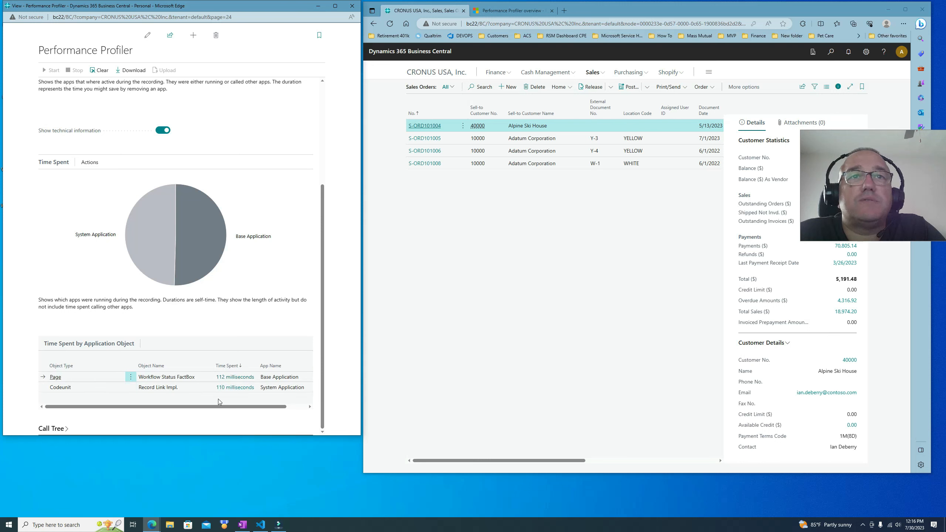
{"action": "left_click", "coordinate": [56, 428]}
{"action": "scroll", "coordinate": [172, 368], "scroll_direction": "down", "scroll_amount": 2}
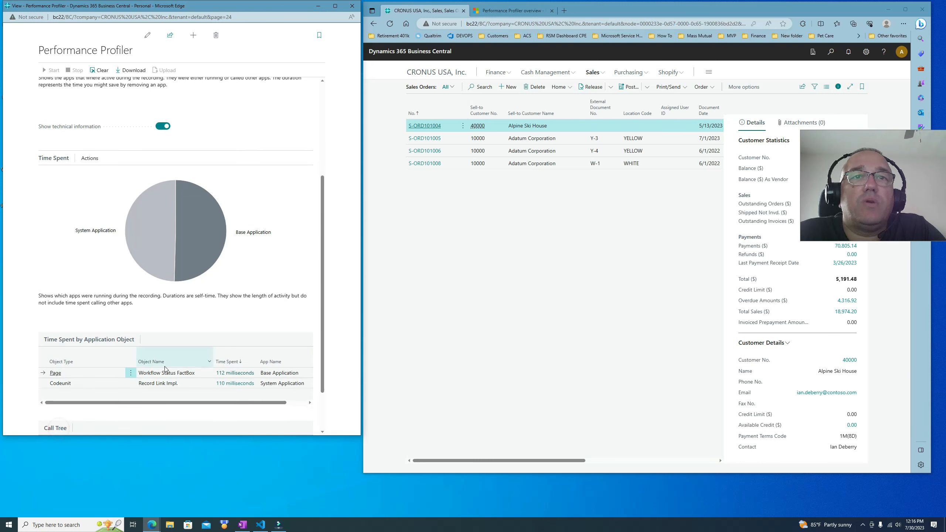
{"action": "left_click_drag", "start_coordinate": [143, 432], "coordinate": [83, 430]}
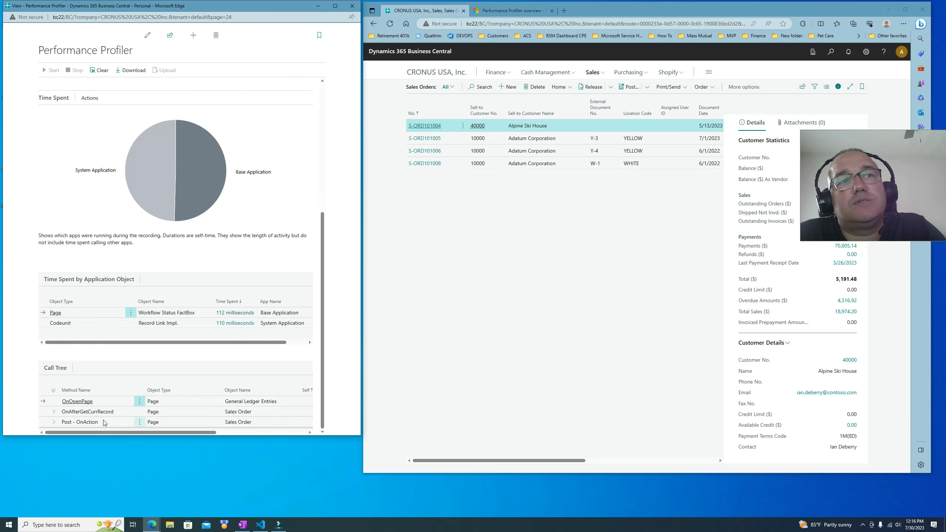
{"action": "scroll", "coordinate": [257, 365], "scroll_direction": "up", "scroll_amount": 5}
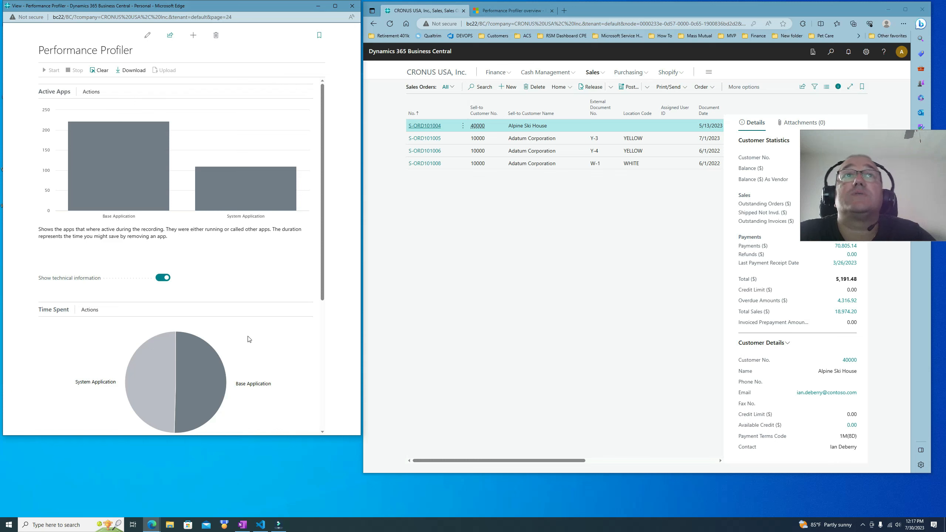
Step: Review the Active Apps chart and Time Spent results of the recording
{"action": "scroll", "coordinate": [212, 309], "scroll_direction": "down", "scroll_amount": 5}
{"action": "scroll", "coordinate": [218, 285], "scroll_direction": "up", "scroll_amount": 5}
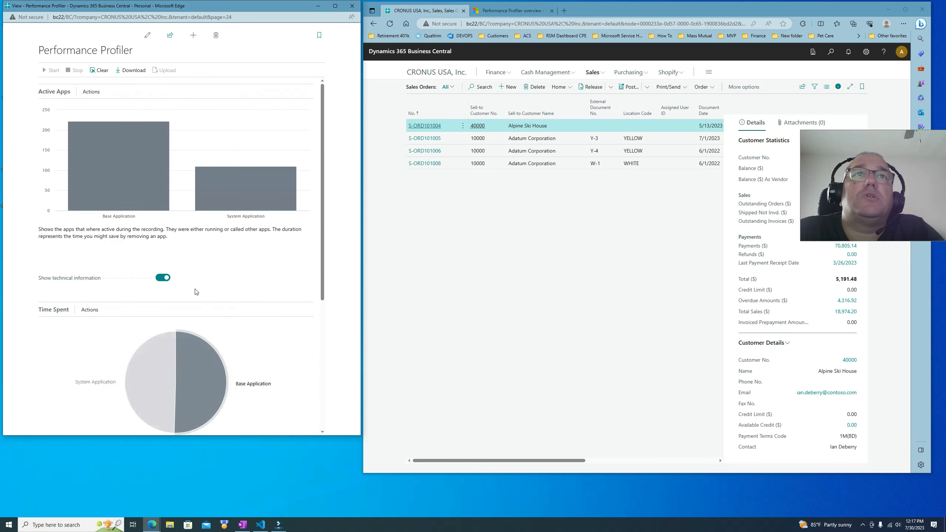
{"action": "scroll", "coordinate": [203, 293], "scroll_direction": "down", "scroll_amount": 5}
{"action": "scroll", "coordinate": [201, 269], "scroll_direction": "up", "scroll_amount": 5}
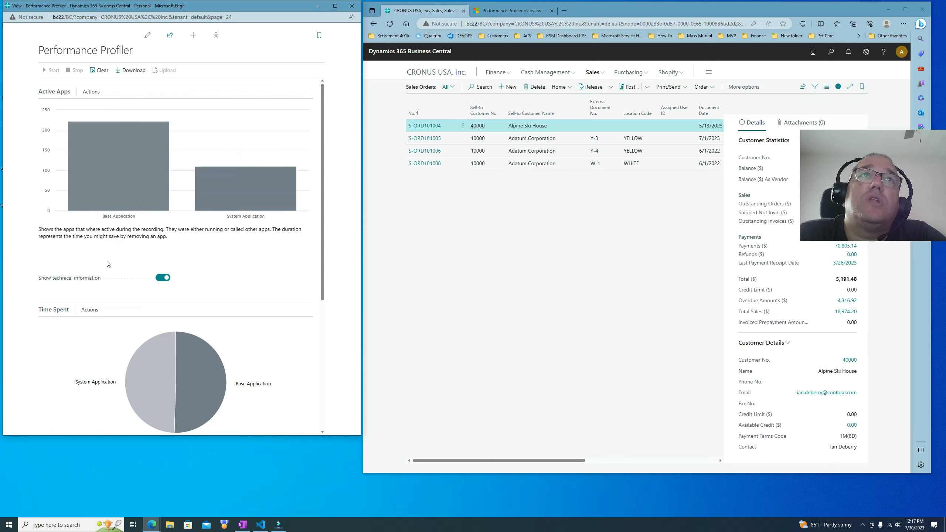
{"action": "mouse_move", "coordinate": [253, 202]}
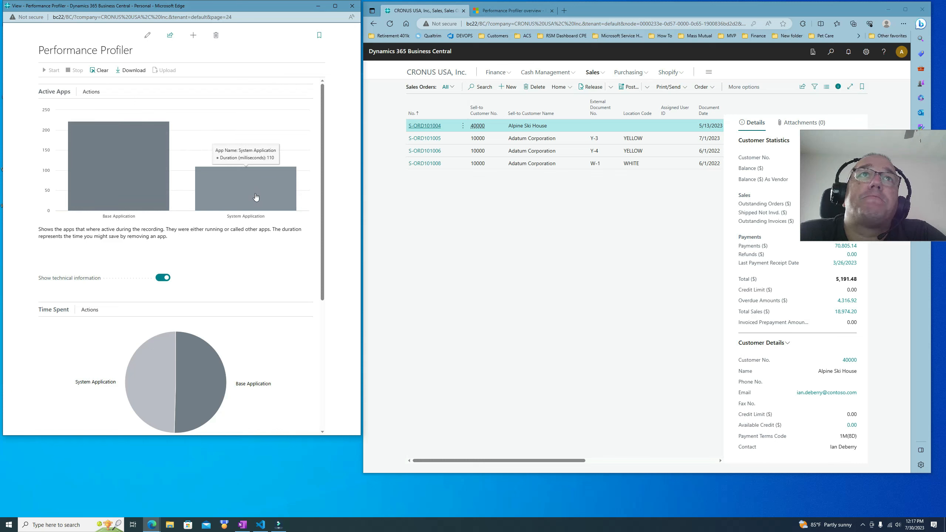
{"action": "scroll", "coordinate": [157, 328], "scroll_direction": "down", "scroll_amount": 5}
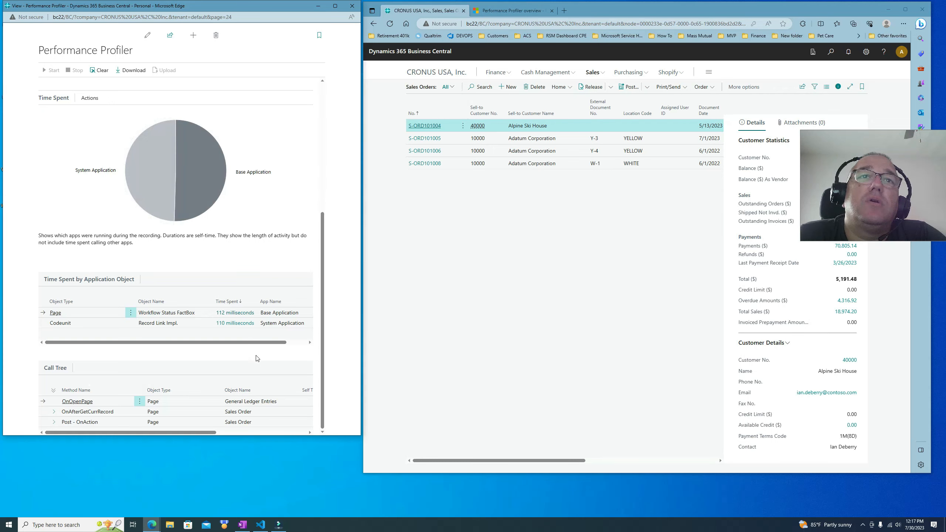
{"action": "scroll", "coordinate": [256, 356], "scroll_direction": "up", "scroll_amount": 6}
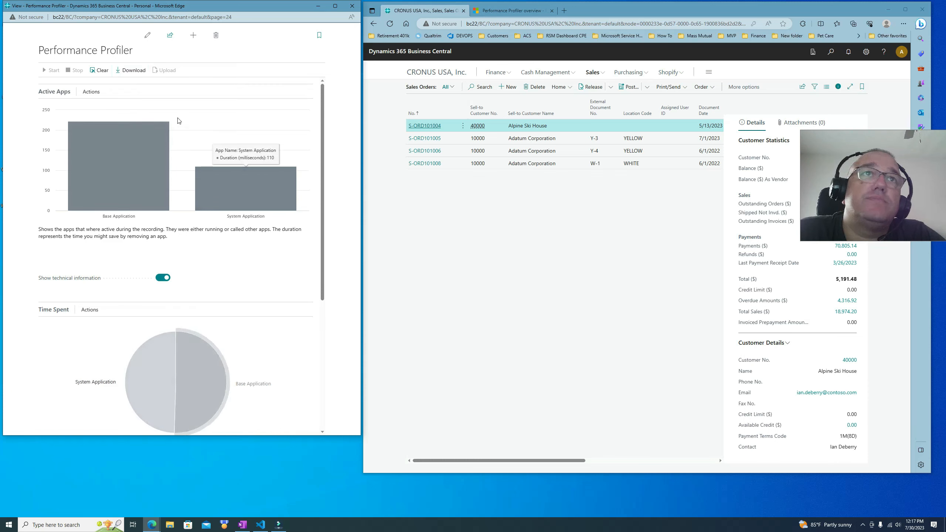
{"action": "mouse_move", "coordinate": [149, 135]}
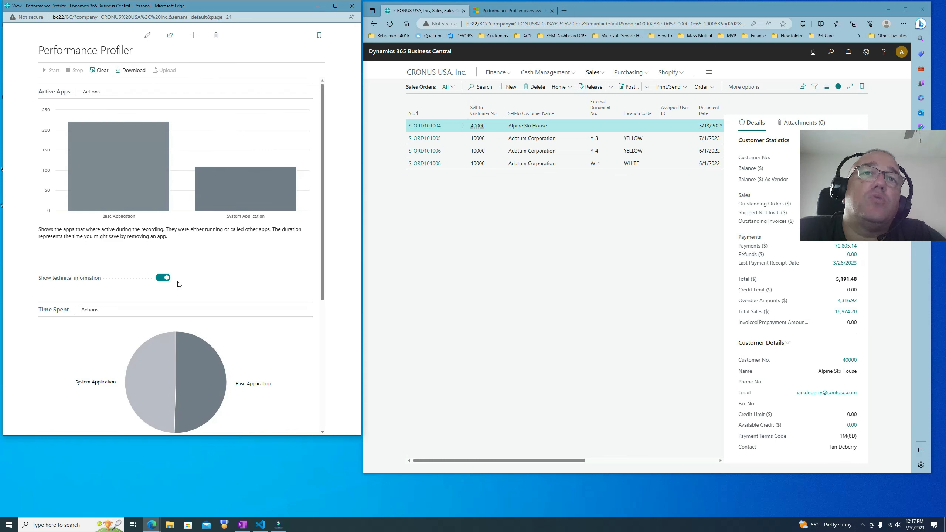
Step: Download the performance recording as a profile file, accepting the sensitive data notice
{"action": "scroll", "coordinate": [181, 344], "scroll_direction": "down", "scroll_amount": 5}
{"action": "scroll", "coordinate": [156, 231], "scroll_direction": "up", "scroll_amount": 5}
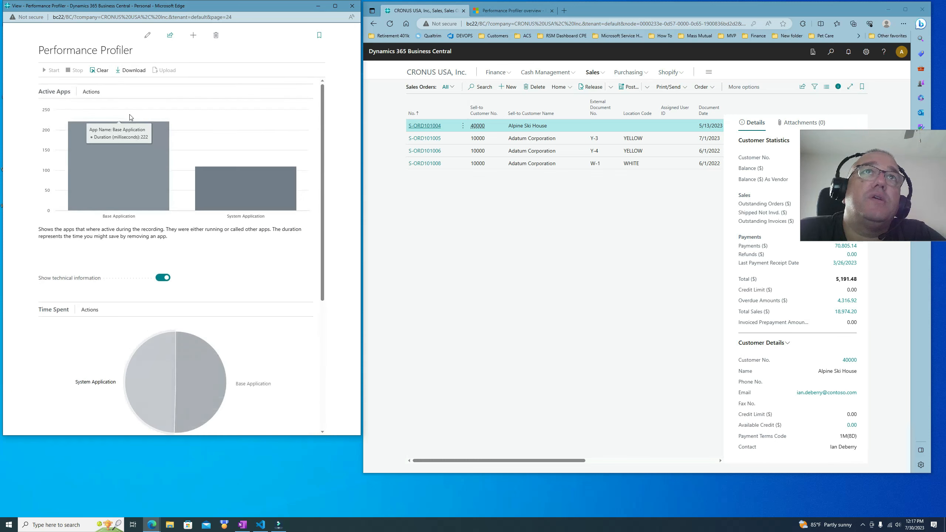
{"action": "left_click", "coordinate": [132, 71]}
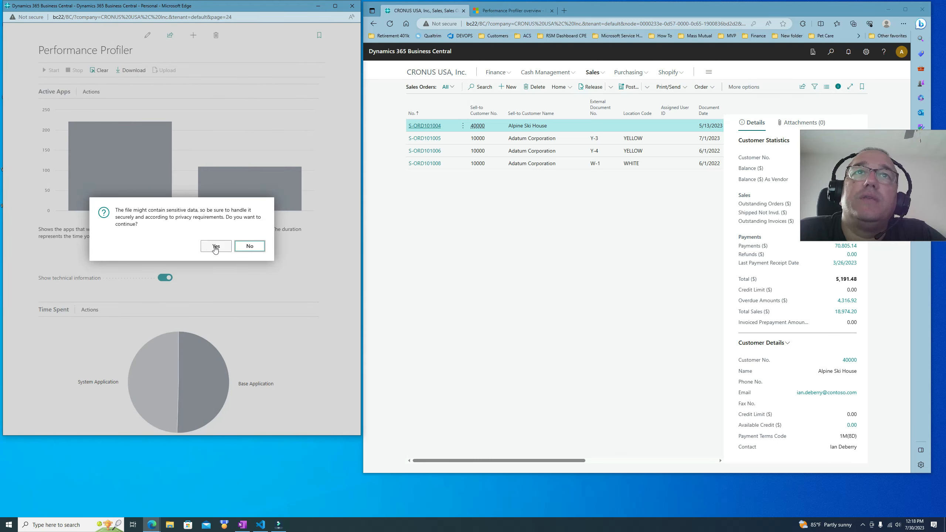
{"action": "left_click", "coordinate": [217, 246]}
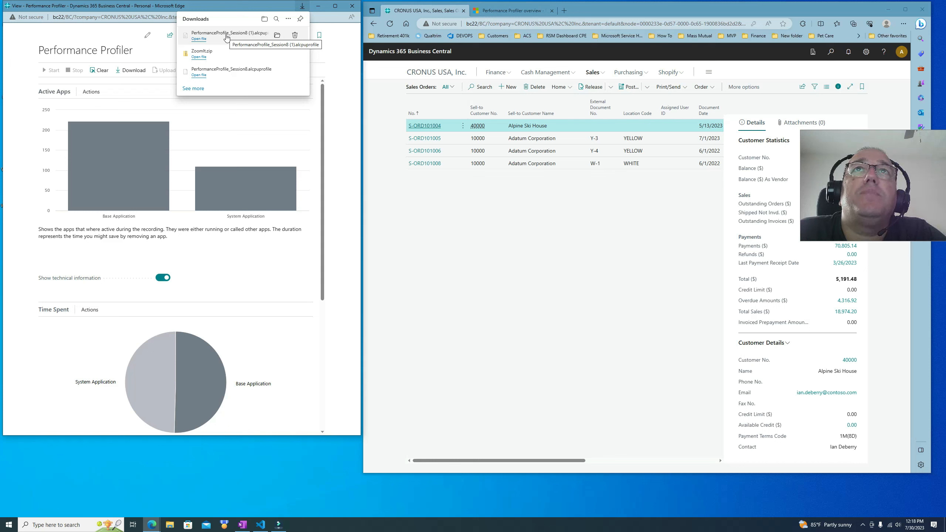
Step: Copy the downloaded PerformanceProfile_Session8 (1).alcpuprofile file into the C:\Temp folder
{"action": "left_click", "coordinate": [277, 35]}
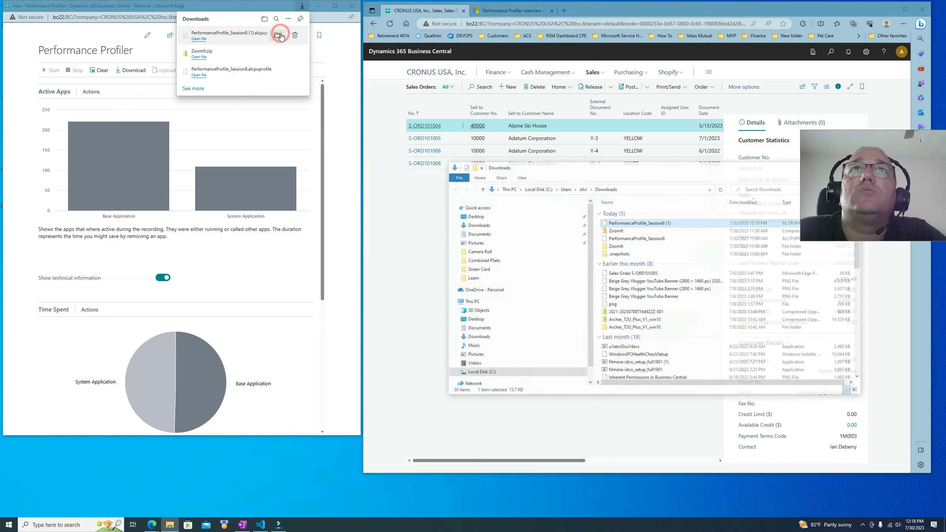
{"action": "right_click", "coordinate": [658, 225]}
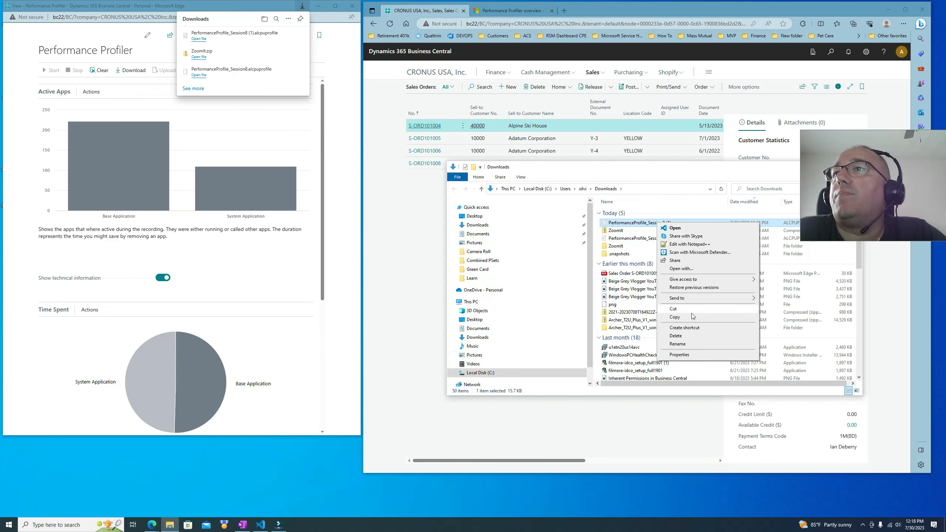
{"action": "left_click", "coordinate": [685, 317]}
{"action": "scroll", "coordinate": [522, 347], "scroll_direction": "down", "scroll_amount": 1}
{"action": "left_click", "coordinate": [520, 348]}
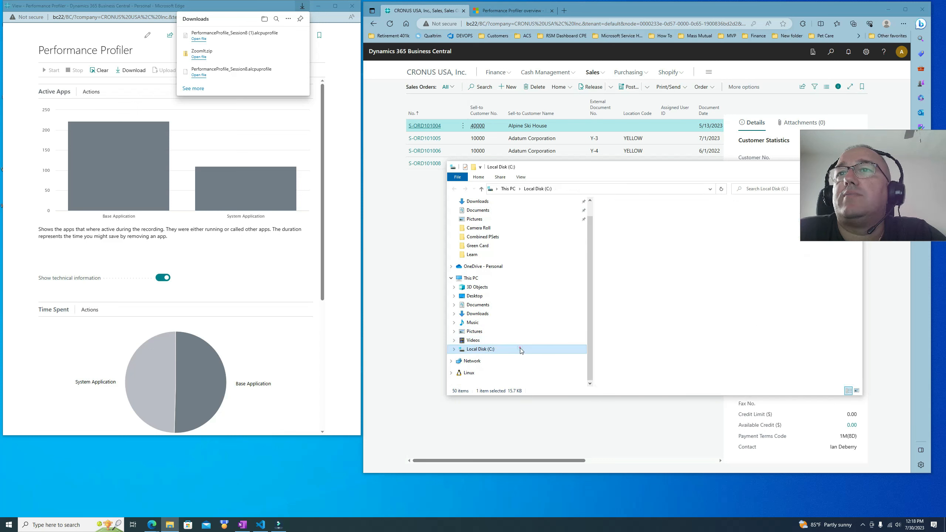
{"action": "double_click", "coordinate": [638, 275]}
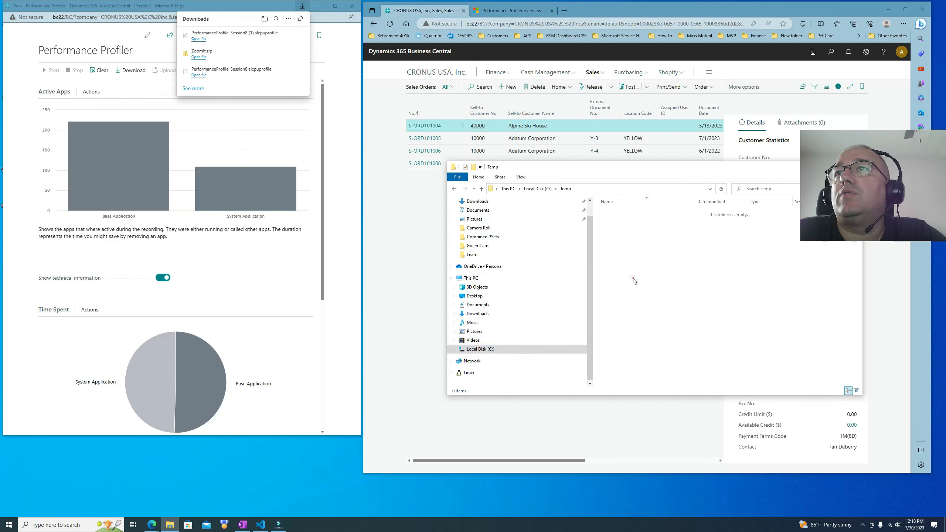
{"action": "right_click", "coordinate": [633, 278]}
{"action": "left_click", "coordinate": [666, 329]}
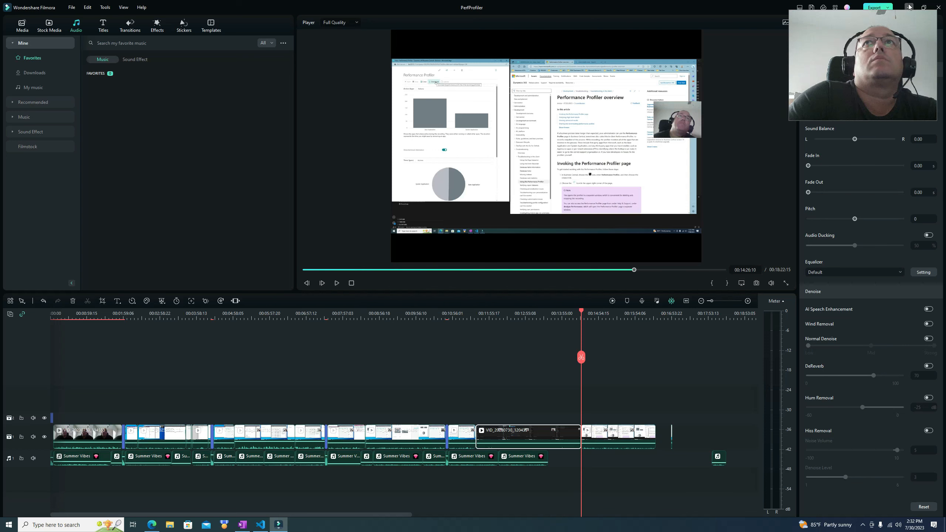
Step: Switch to Visual Studio Code and open the C:\Temp folder as the workspace
{"action": "left_click", "coordinate": [909, 6]}
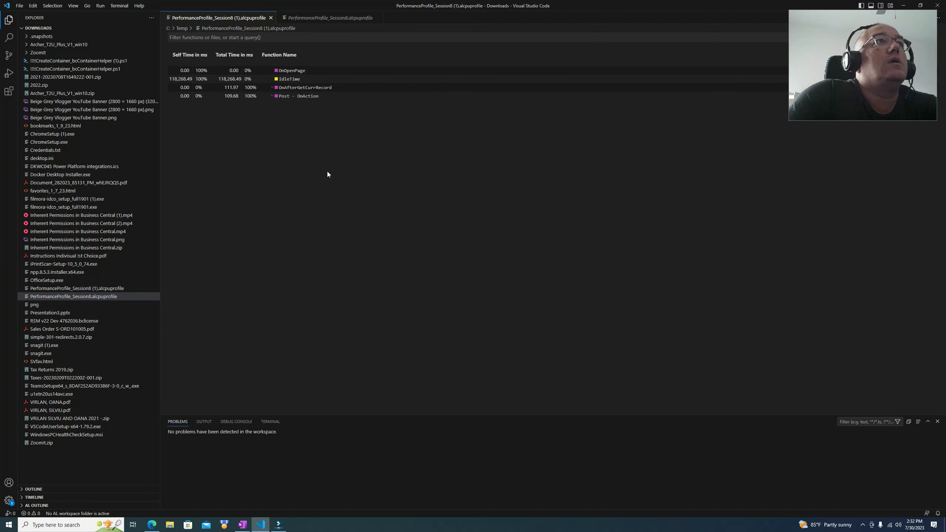
{"action": "left_click", "coordinate": [21, 7]}
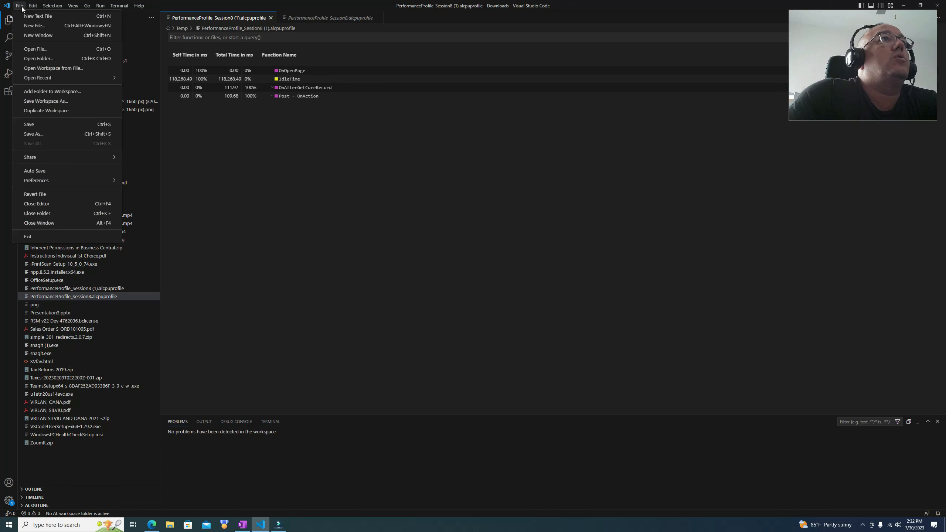
{"action": "left_click", "coordinate": [55, 59]}
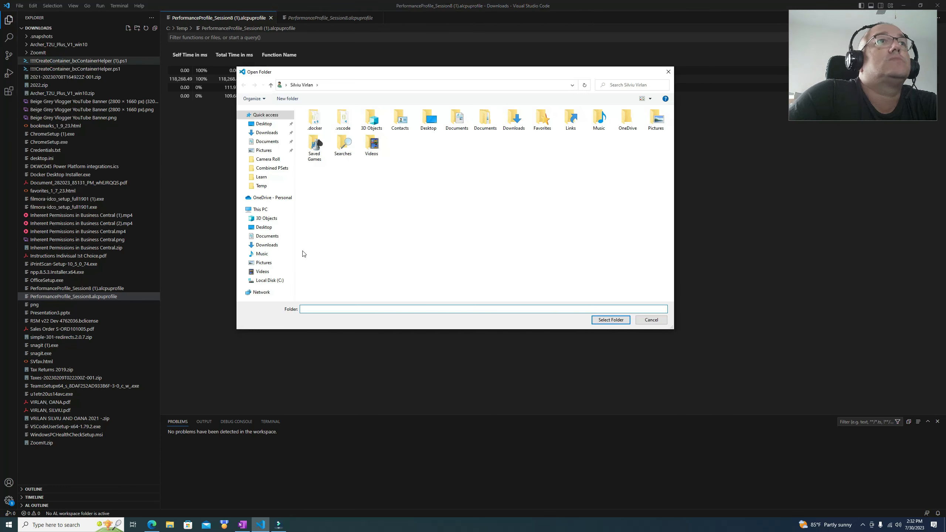
{"action": "left_click", "coordinate": [272, 281]}
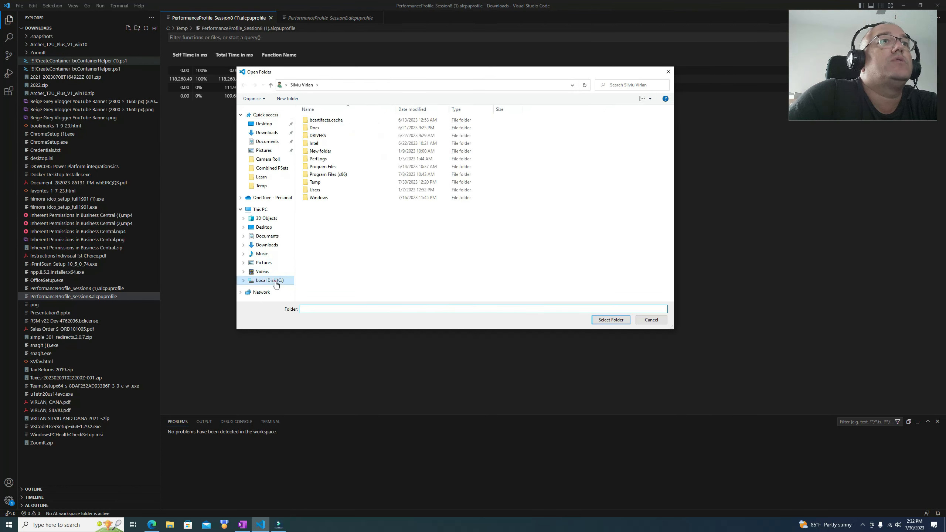
{"action": "double_click", "coordinate": [339, 183]}
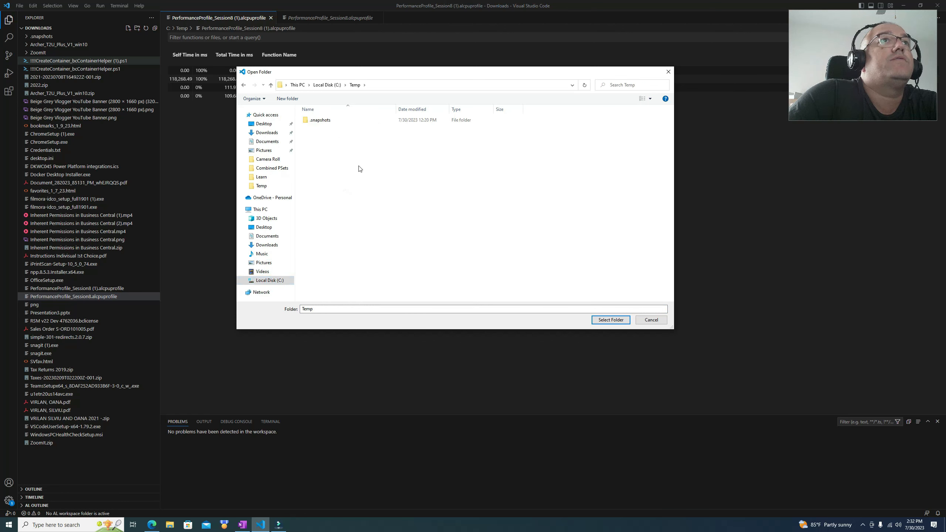
{"action": "left_click", "coordinate": [611, 320]}
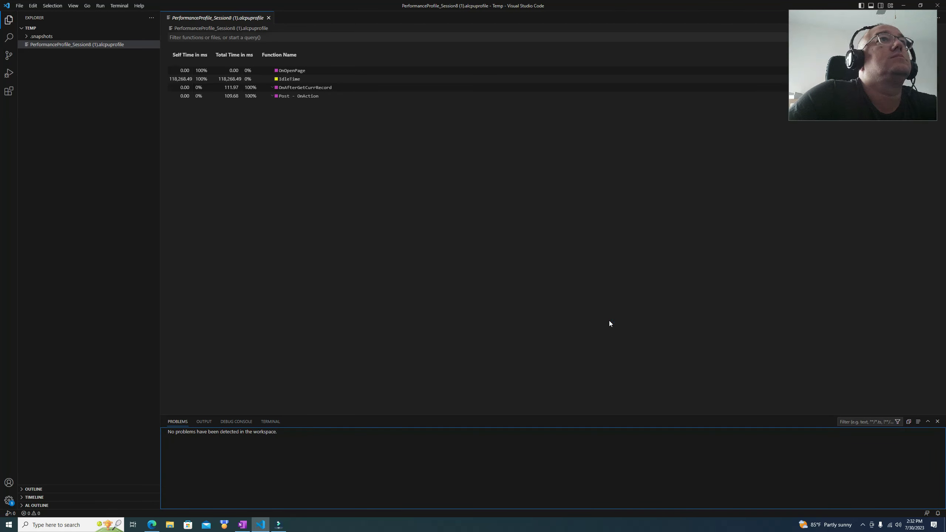
Step: Open the Downloads folder as the workspace in Visual Studio Code instead
{"action": "key", "text": "super"}
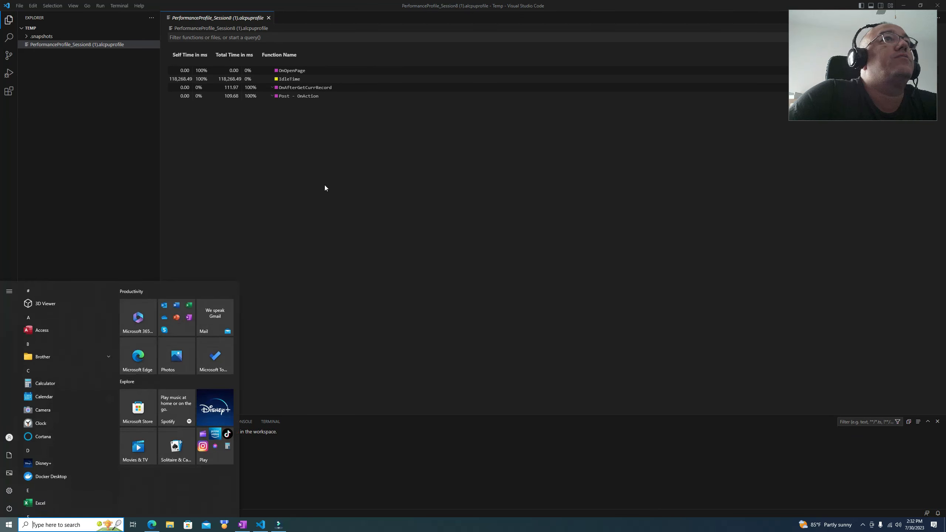
{"action": "left_click", "coordinate": [339, 215]}
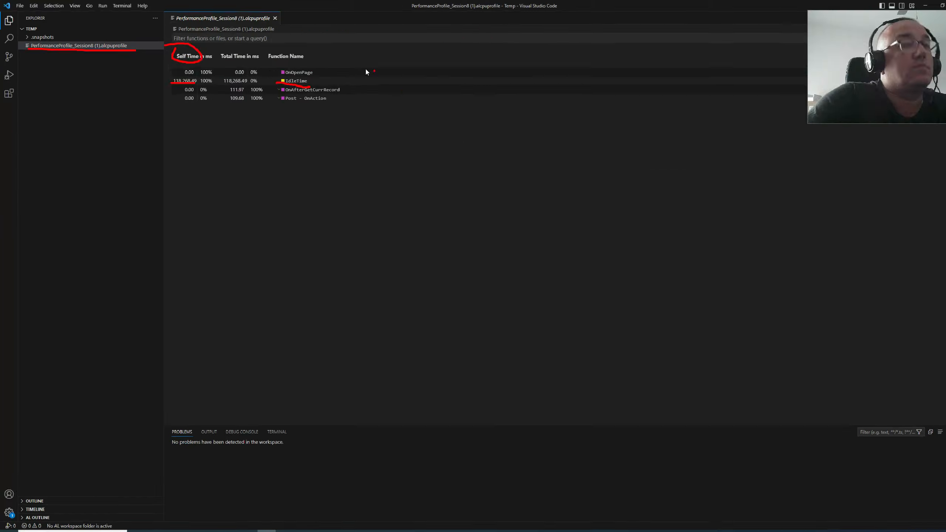
{"action": "left_click", "coordinate": [19, 8]}
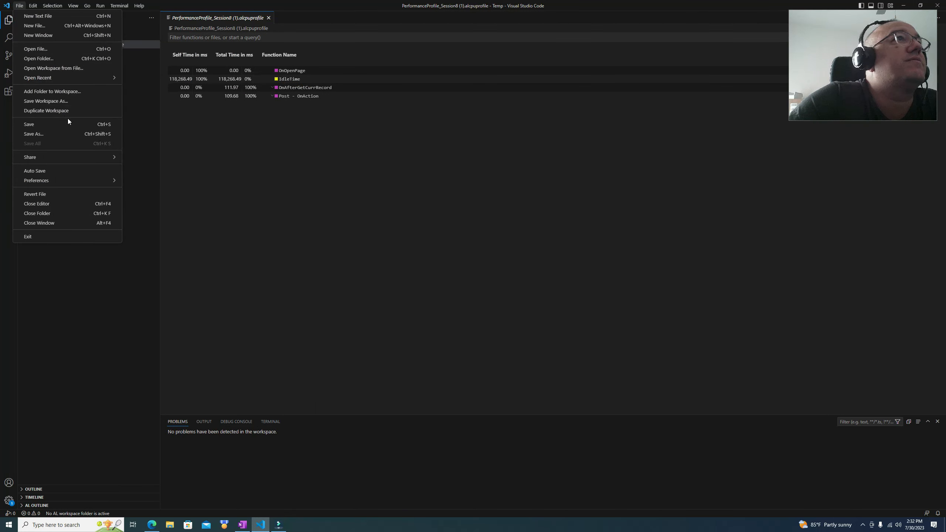
{"action": "left_click", "coordinate": [61, 59]}
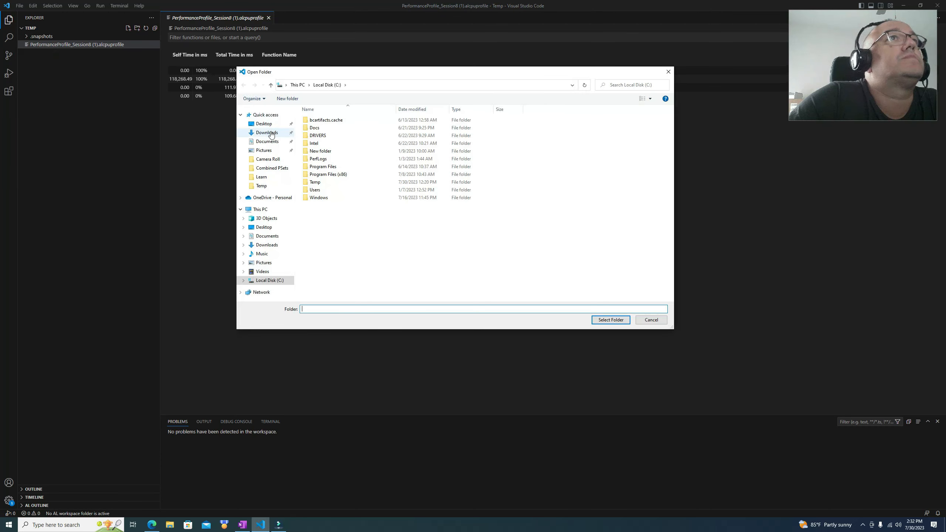
{"action": "left_click", "coordinate": [273, 133]}
{"action": "left_click", "coordinate": [611, 320]}
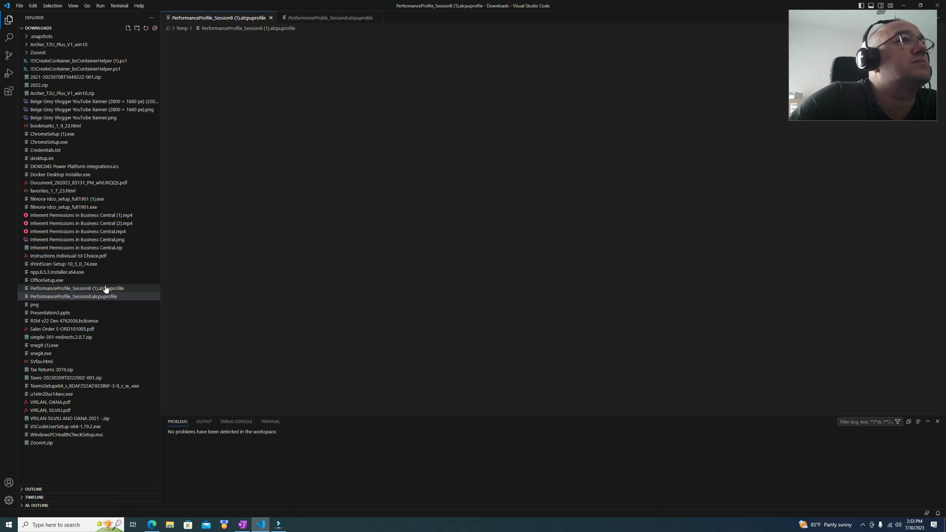
Step: Open the PerformanceProfile_Session8 (1).alcpuprofile and PerformanceProfile_Session8.alcpuprofile files in the editor
{"action": "left_click", "coordinate": [93, 288]}
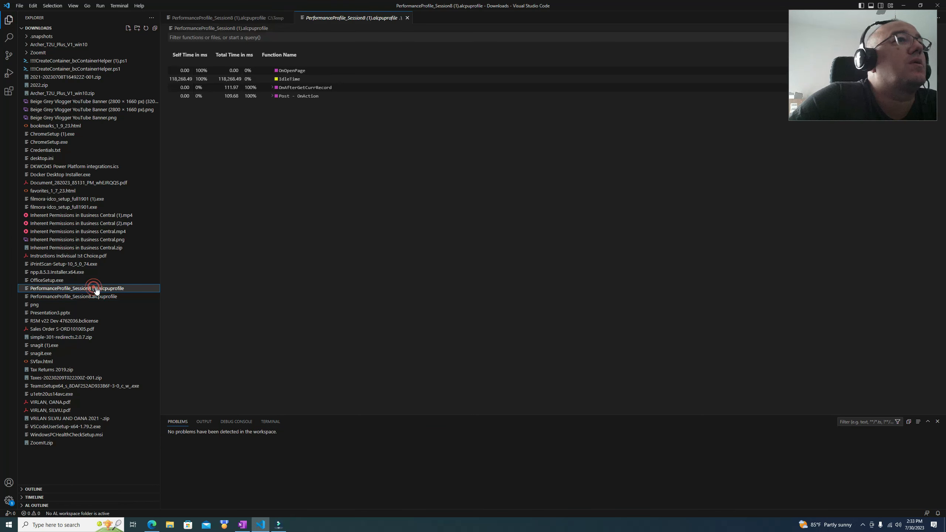
{"action": "left_click", "coordinate": [116, 299]}
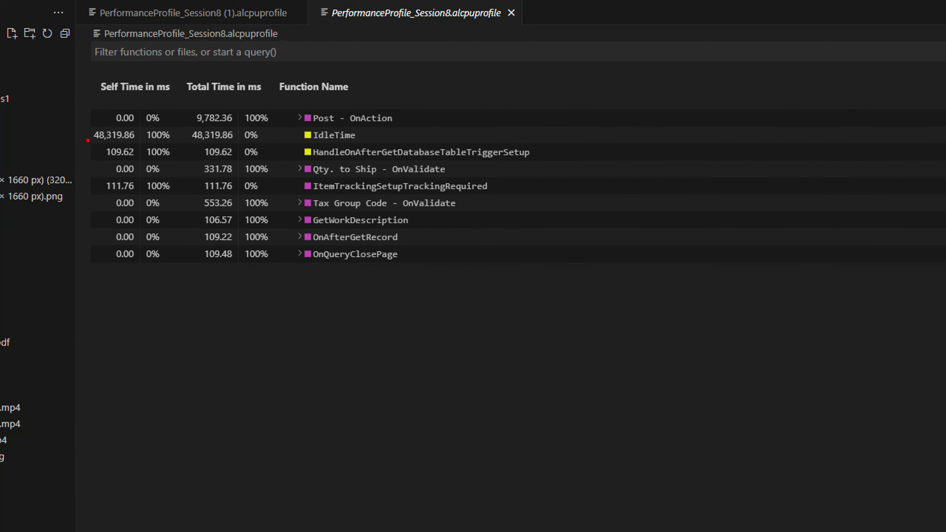
{"action": "left_click_drag", "start_coordinate": [92, 141], "coordinate": [135, 140]}
{"action": "left_click_drag", "start_coordinate": [99, 158], "coordinate": [139, 159]}
{"action": "key", "text": "Escape"}
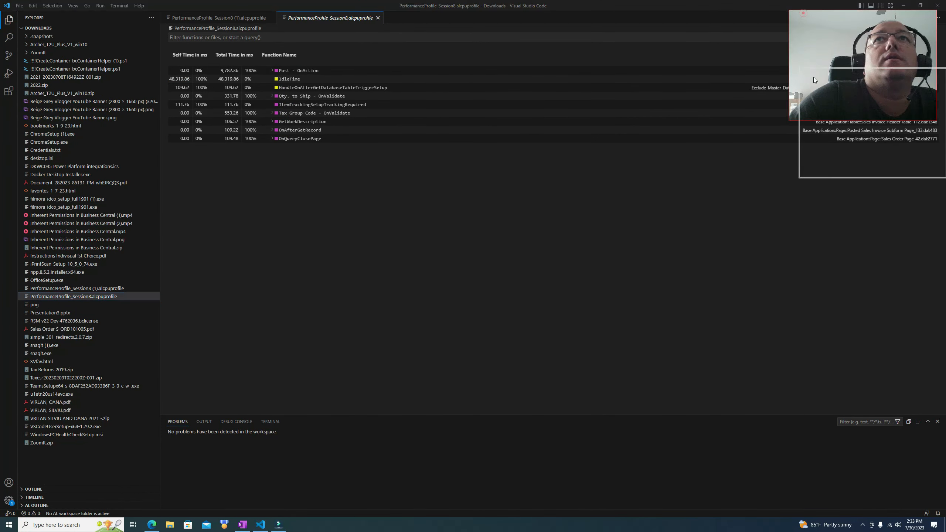
Step: Inspect the function rows and their source application objects in the Session8 profile
{"action": "left_click", "coordinate": [414, 88]}
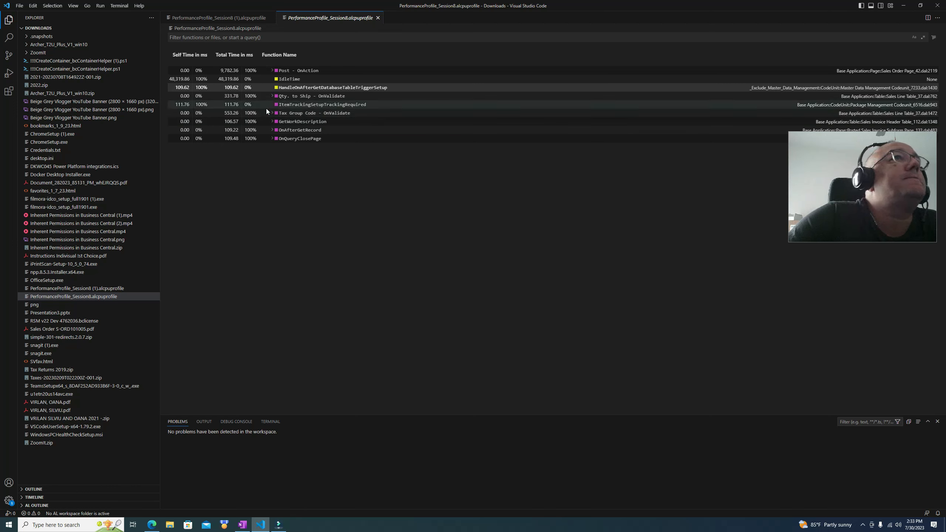
{"action": "left_click", "coordinate": [182, 104]}
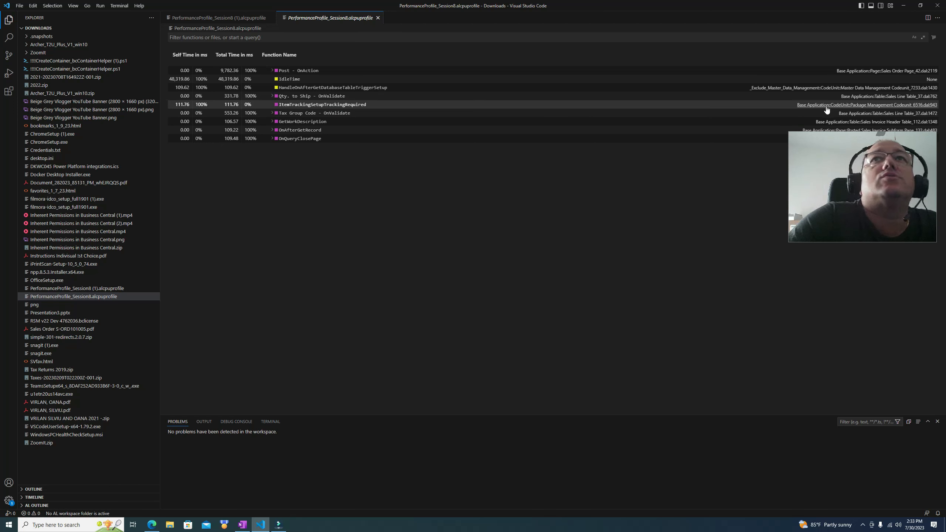
{"action": "left_click_drag", "start_coordinate": [836, 139], "coordinate": [837, 165]}
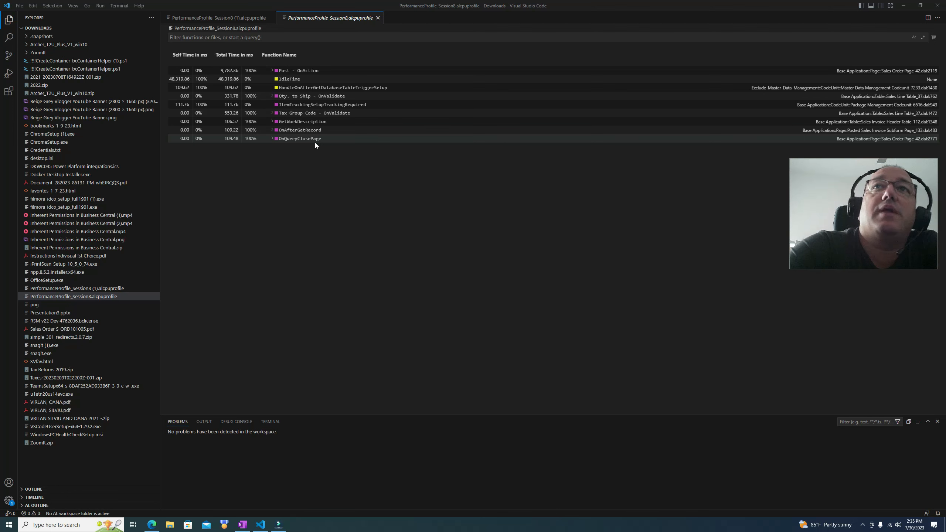
{"action": "left_click", "coordinate": [212, 107]}
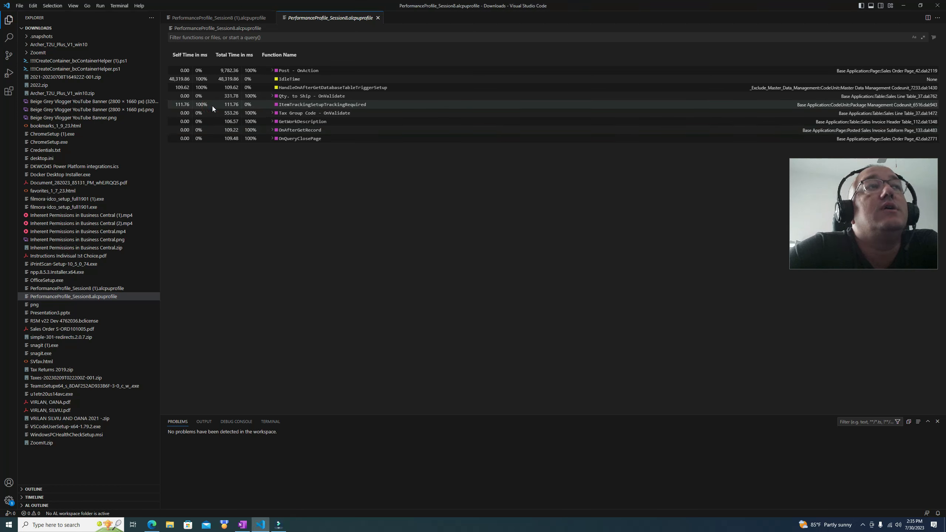